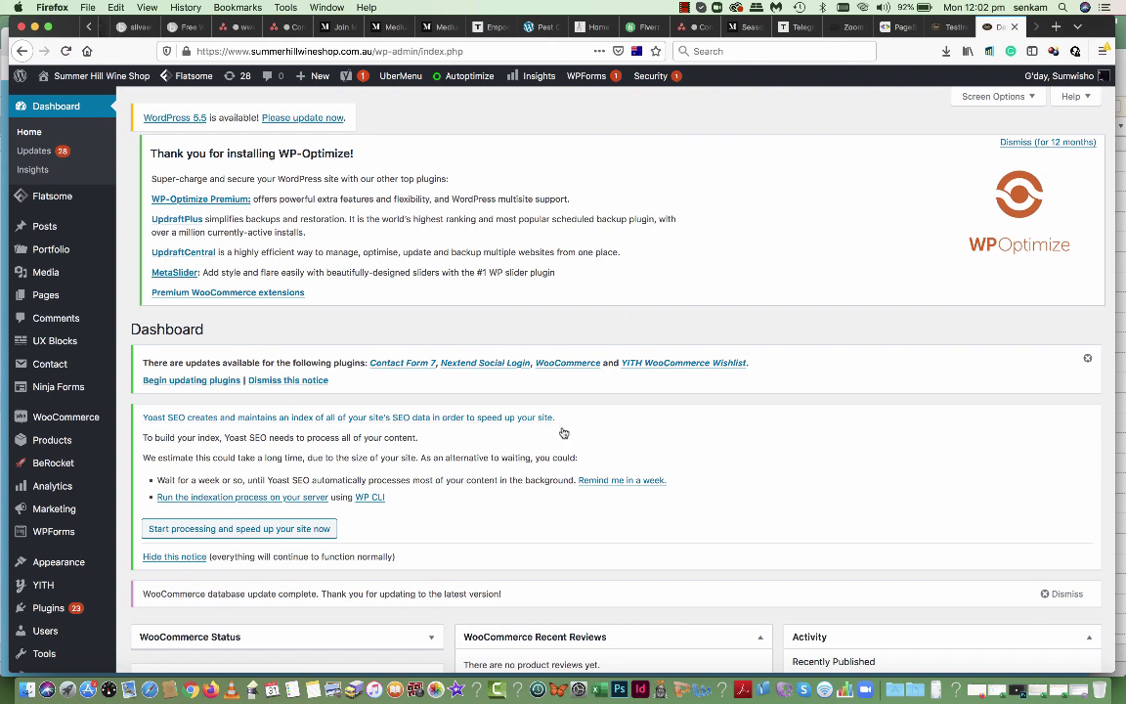
- Go to the Products list and start a new product with Add New
mouse_move(68, 440)
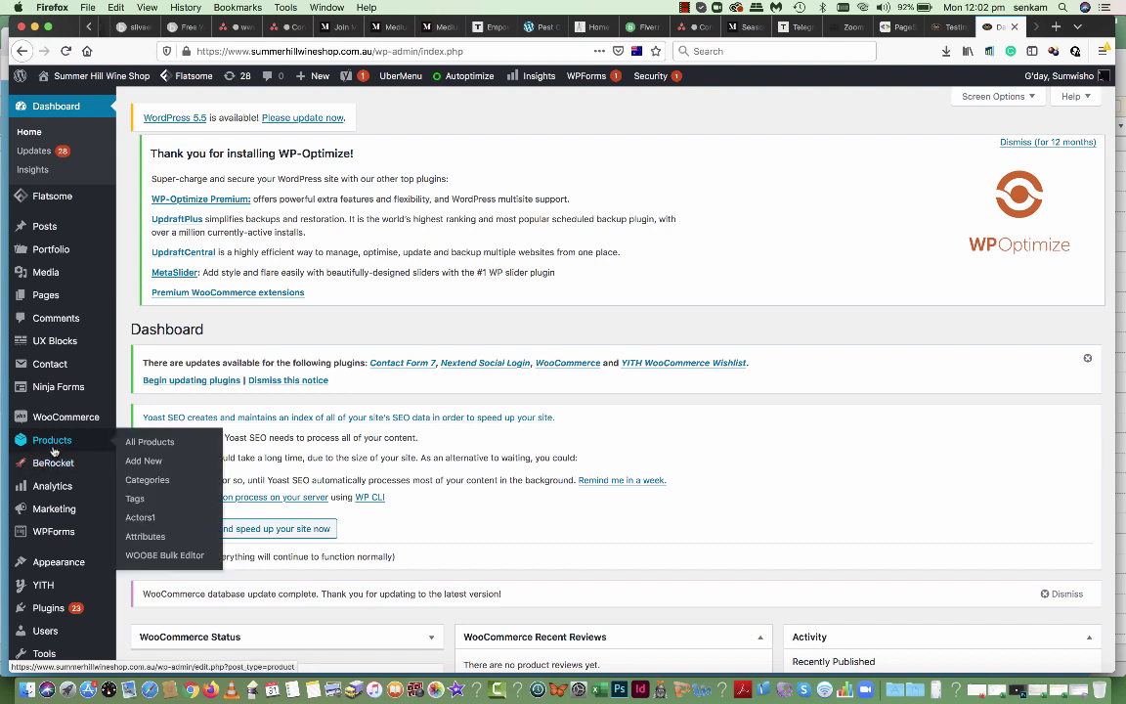
left_click(53, 447)
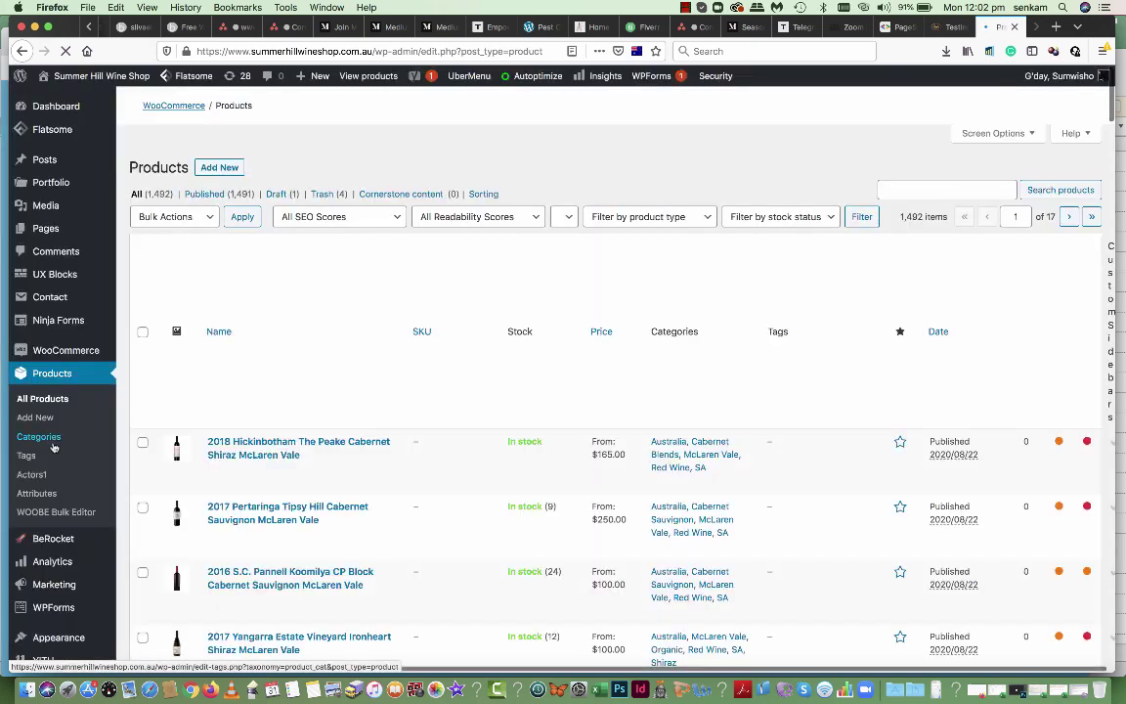
scroll(195, 457, "down", 5)
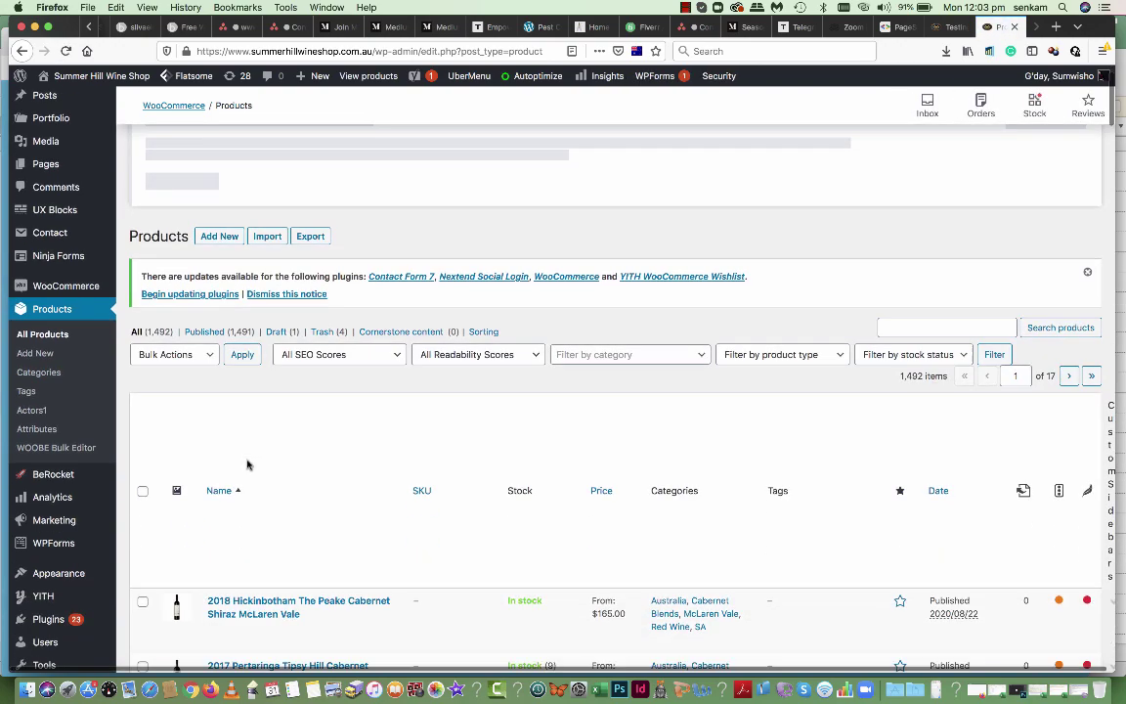
scroll(246, 459, "up", 10)
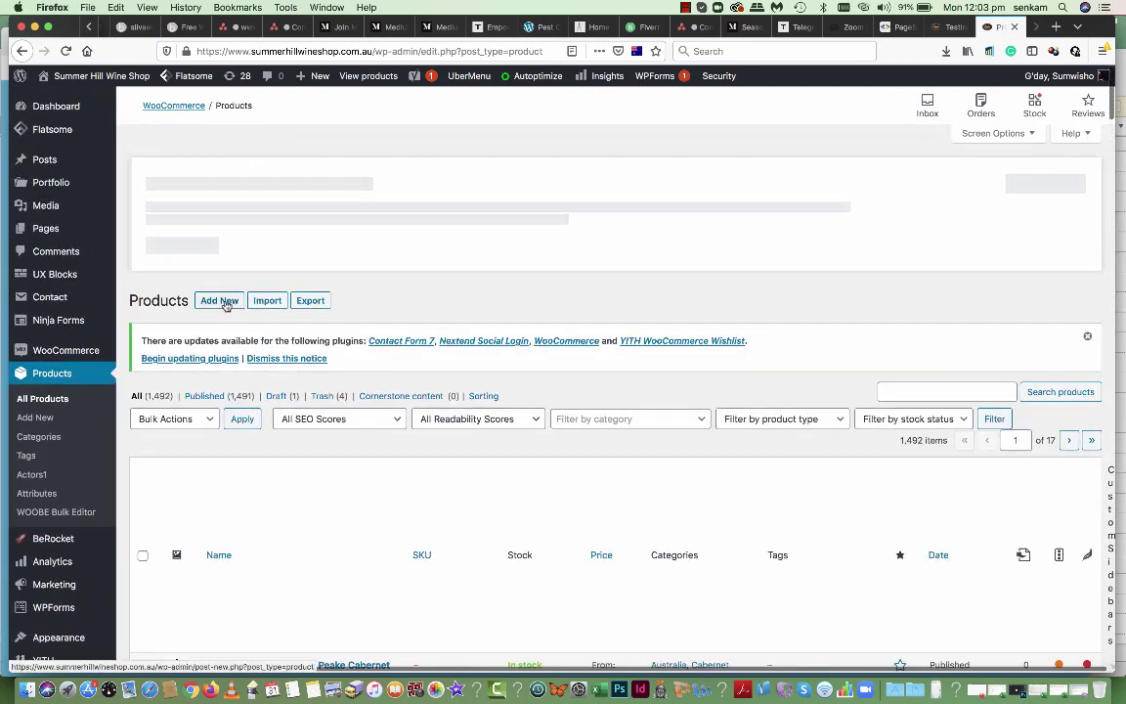
left_click(222, 302)
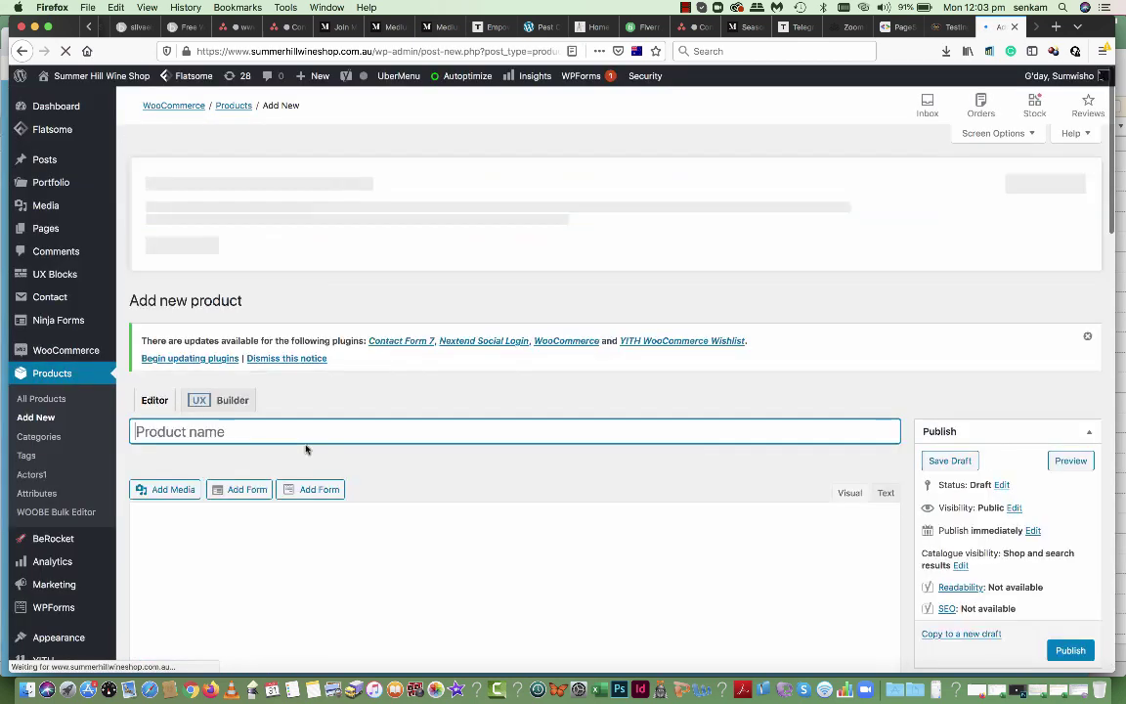
- Title the product 'Testing this product', fixing the typos
type("Test")
type("ing t")
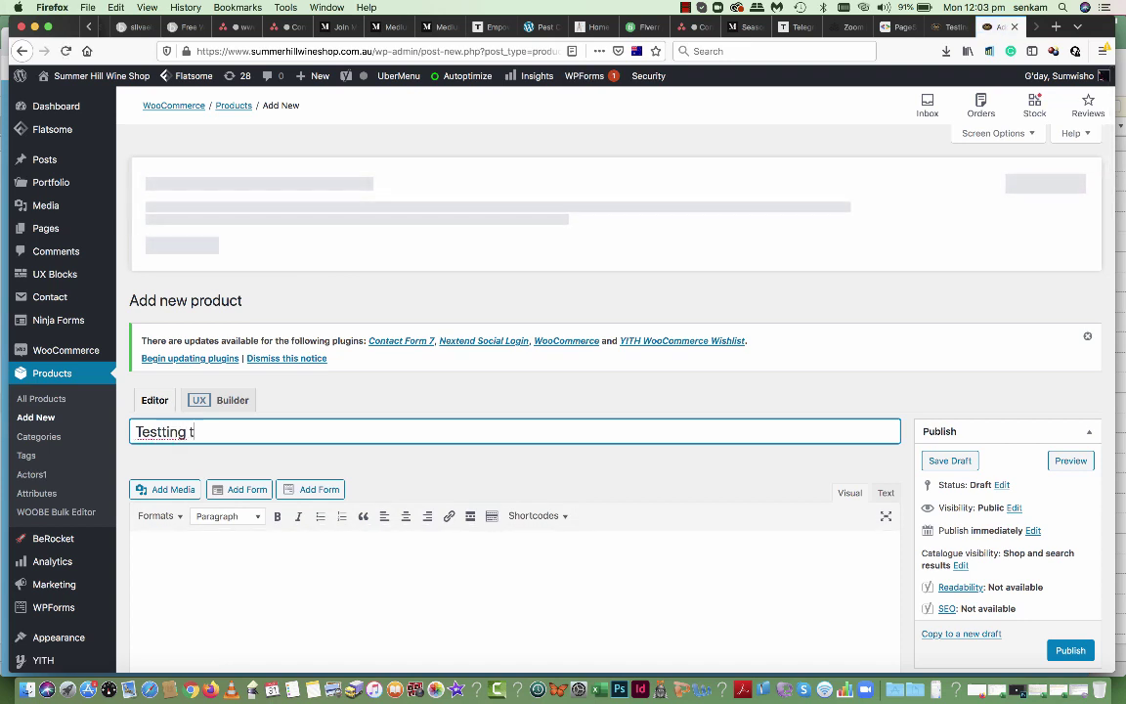
key("BackSpace")
key("BackSpace")
key("BackSpace")
key("BackSpace")
type("t")
key("BackSpace")
type("ing this product")
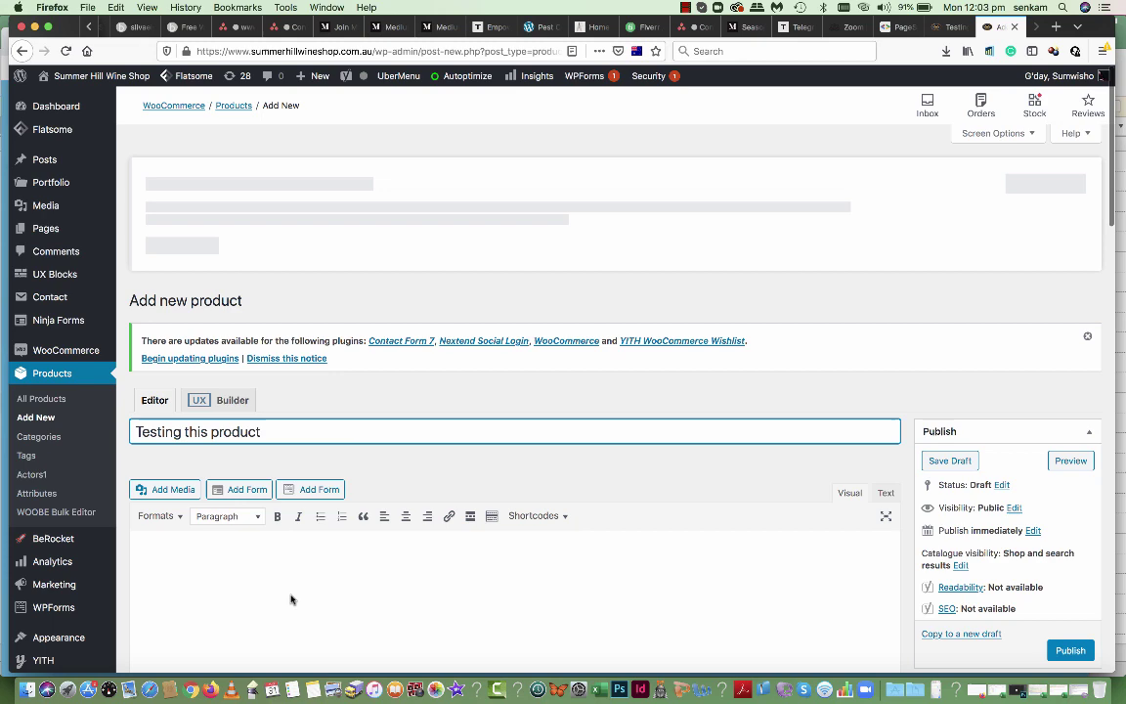
- Write the description 'Testing this product to share how it is working on my computer'
scroll(289, 598, "down", 3)
left_click(267, 445)
type("Test")
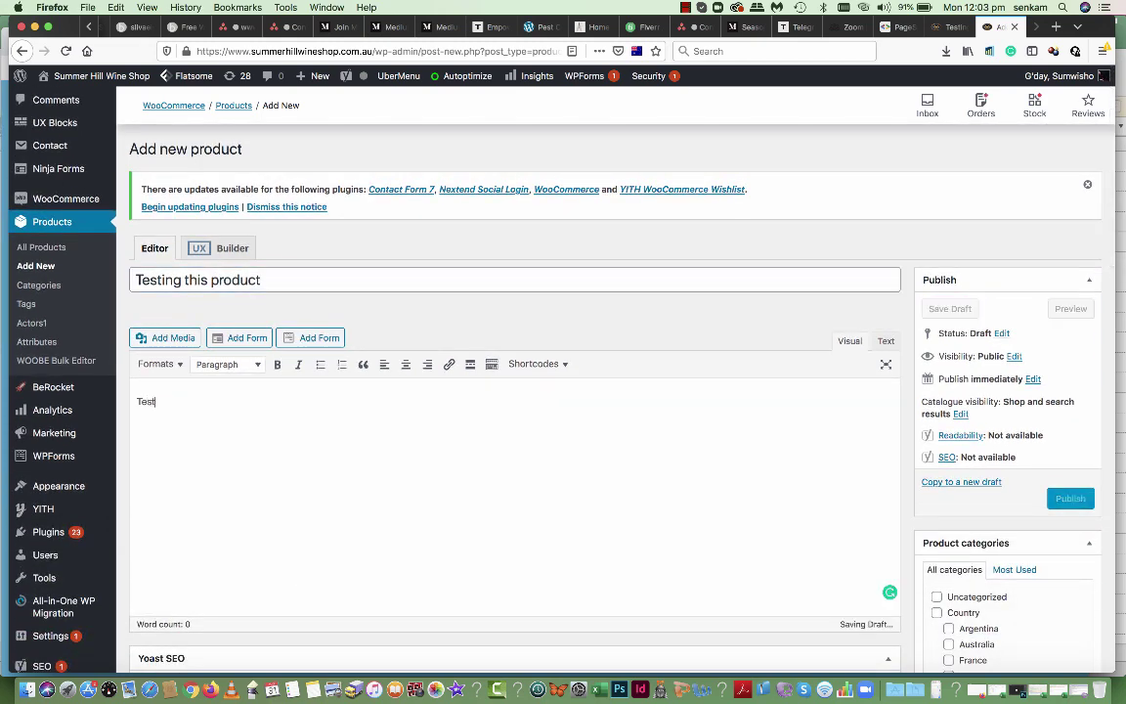
type("ing this prod")
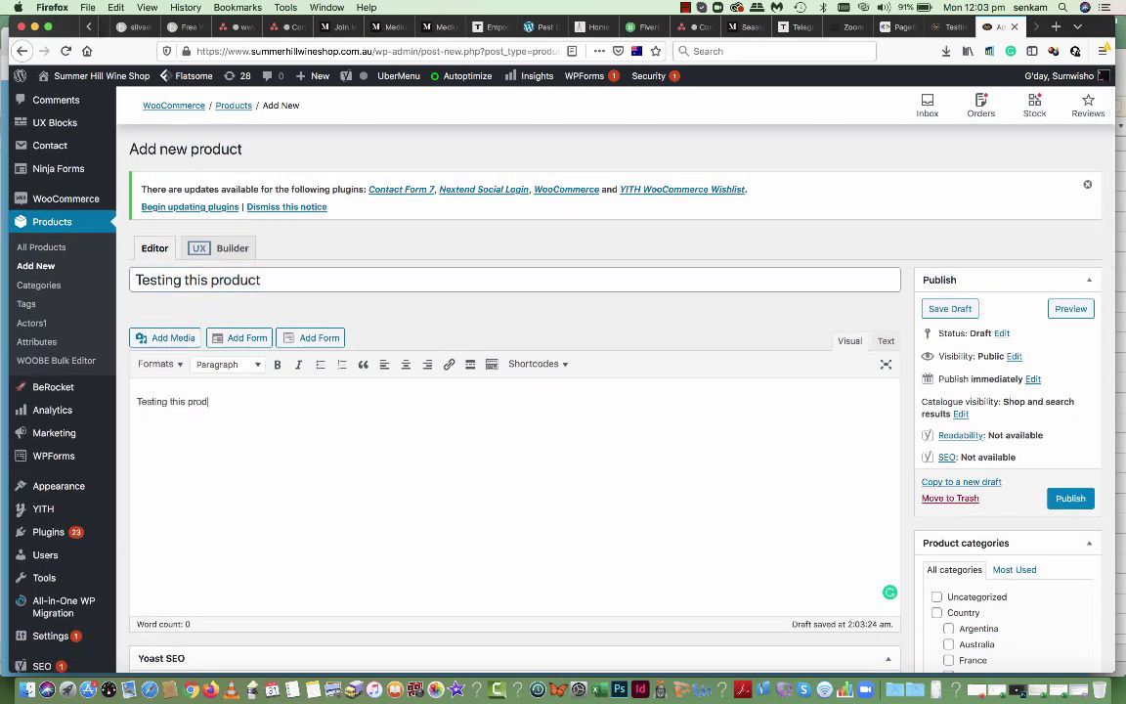
type("uct onli")
key("BackSpace")
key("BackSpace")
key("BackSpace")
key("BackSpace")
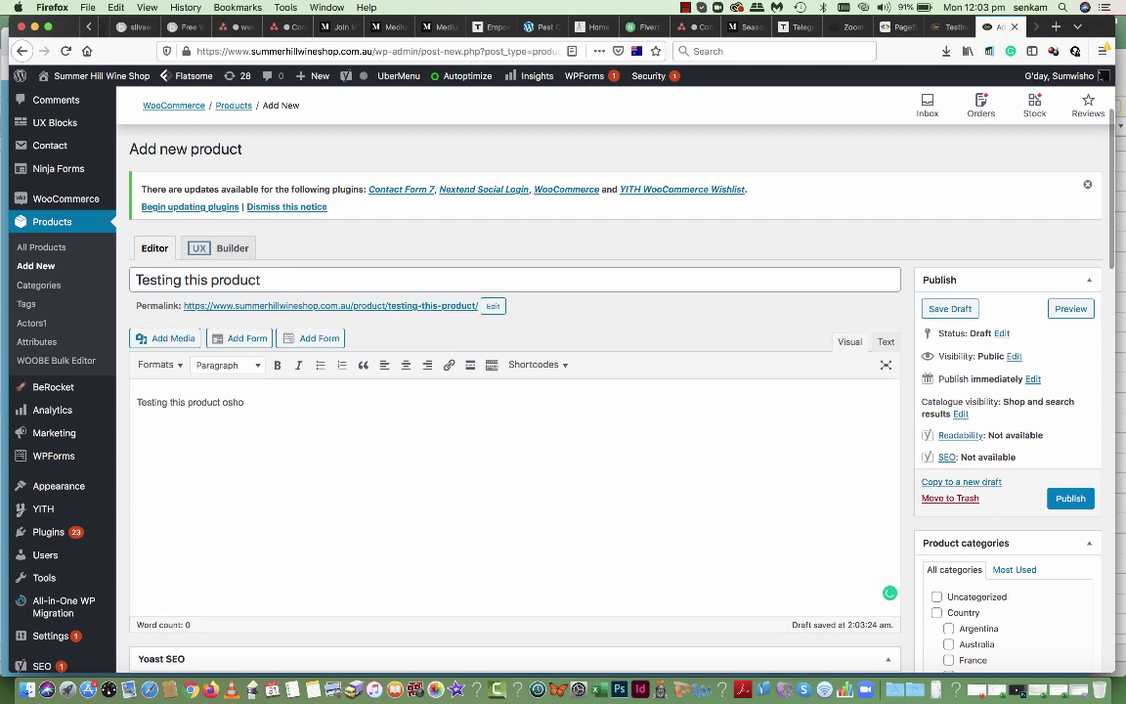
type("to shar")
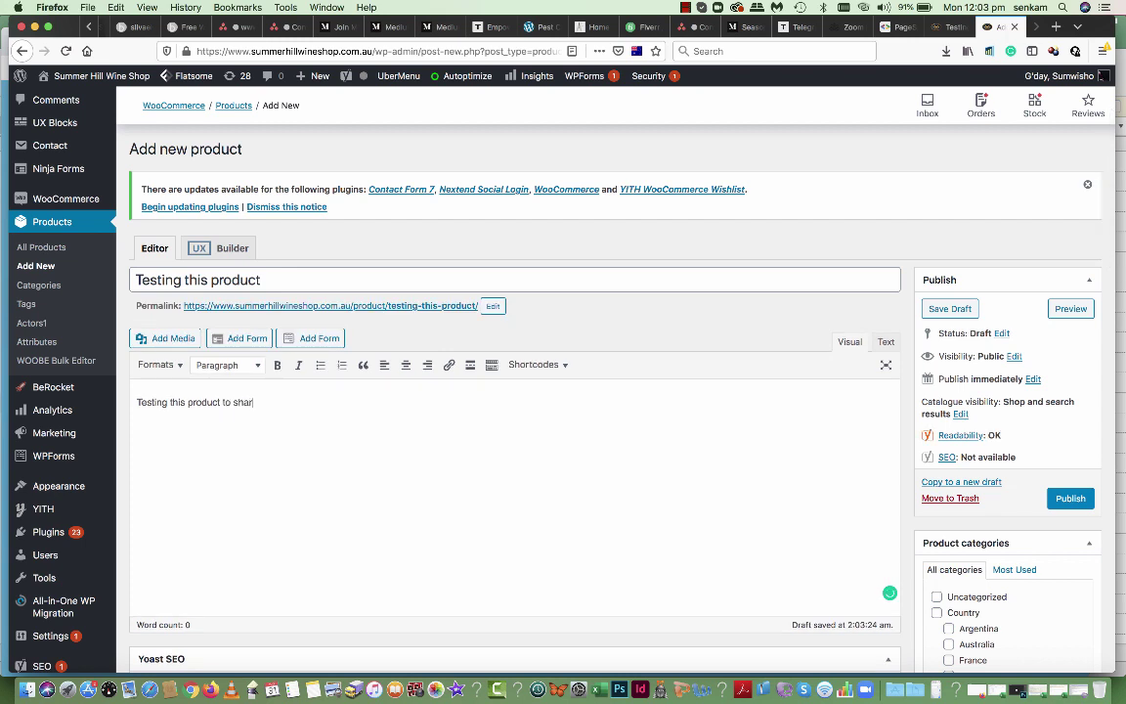
type("e how it is working on my computer")
scroll(301, 535, "down", 1)
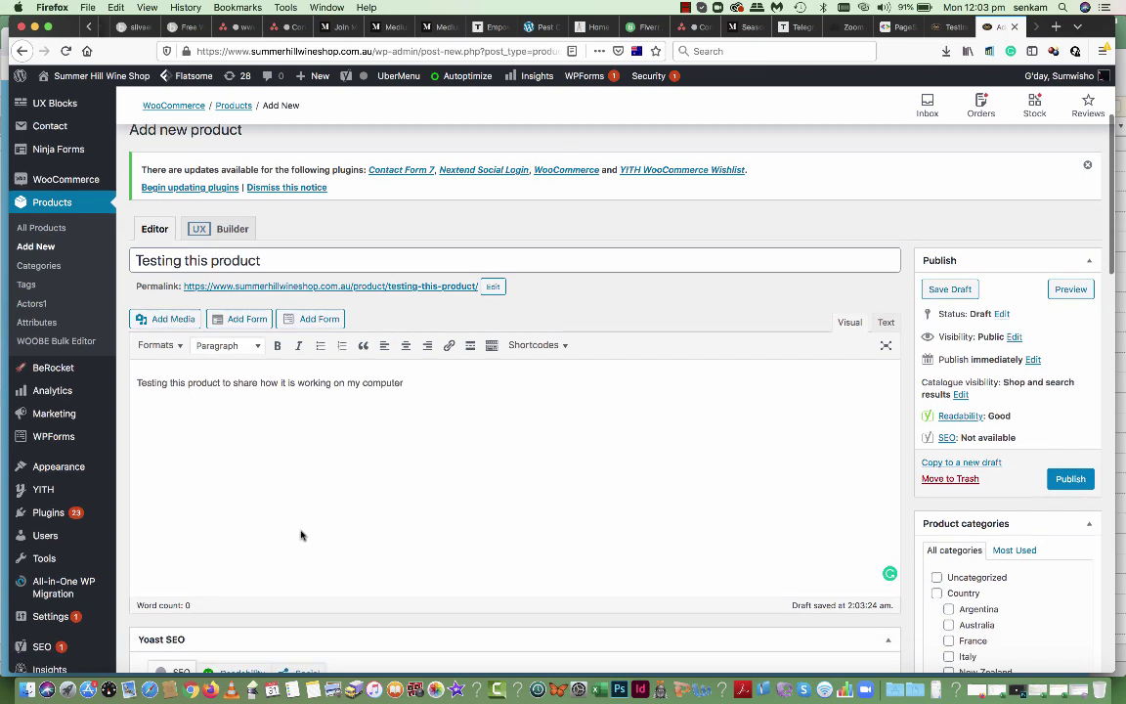
scroll(301, 534, "down", 2)
- Upload IMG_7916.JPG from the Desktop into the media library
left_click(178, 241)
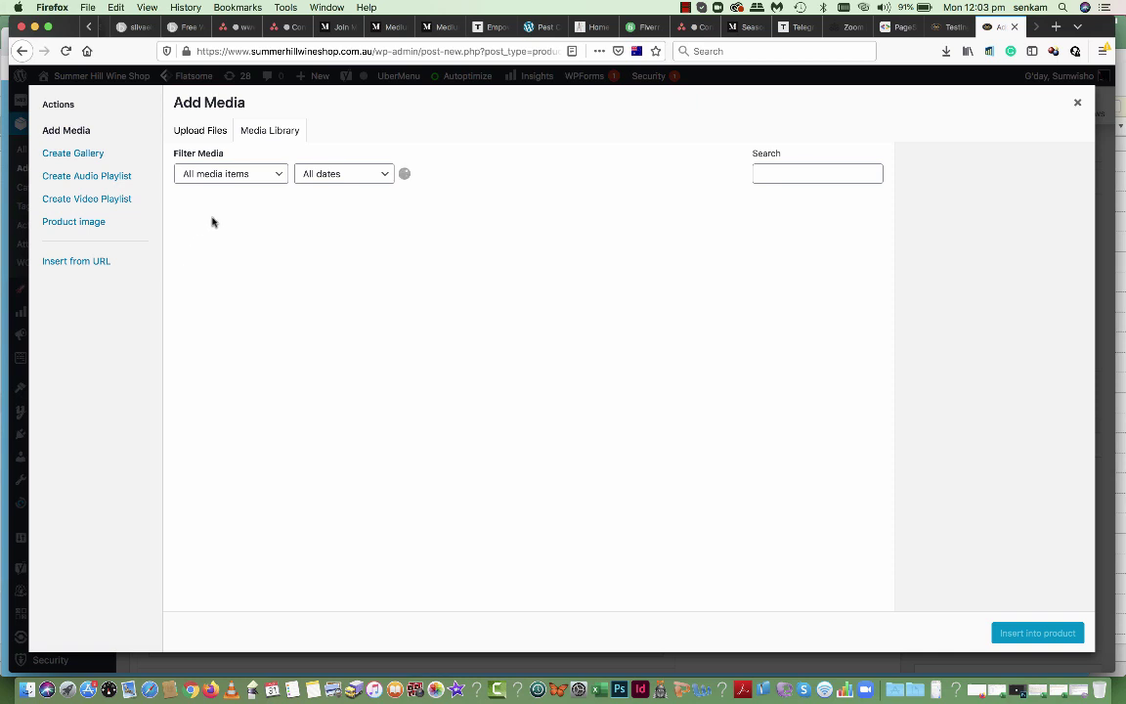
left_click(214, 131)
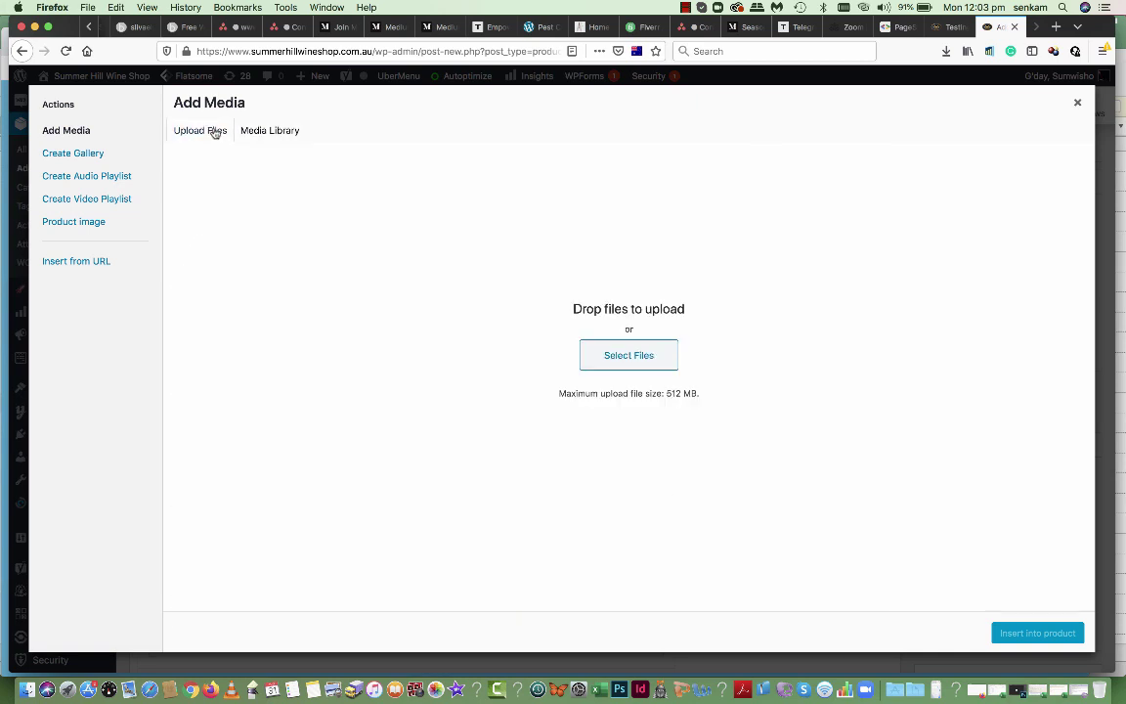
left_click(657, 359)
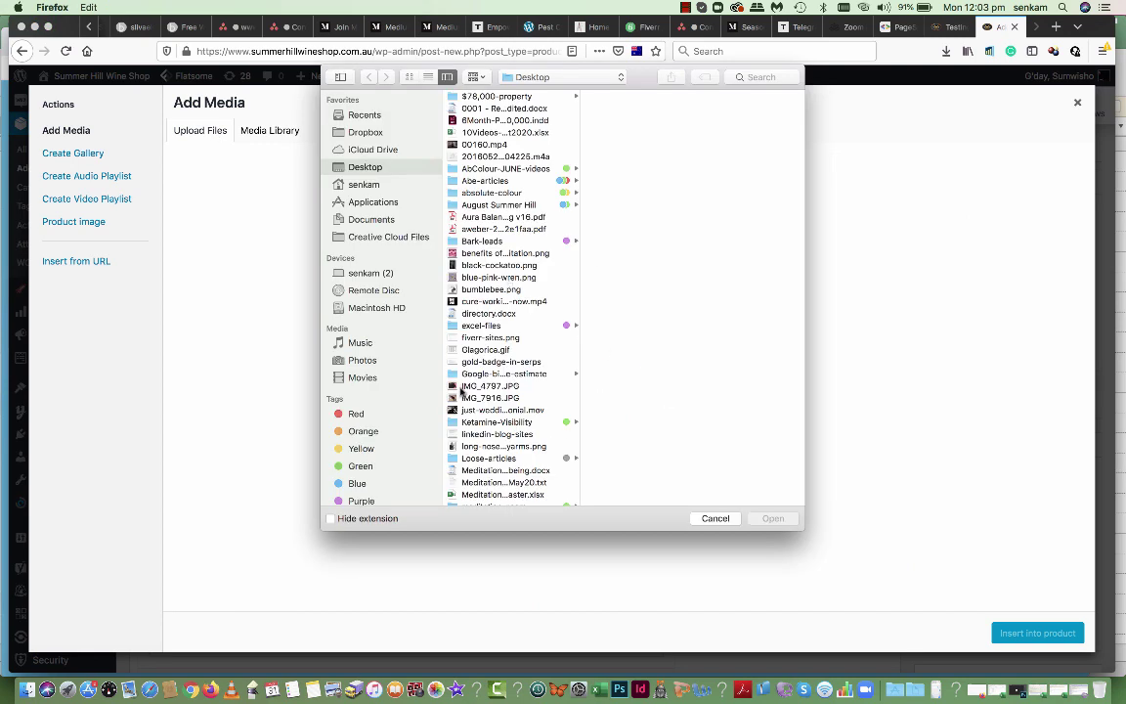
left_click(467, 396)
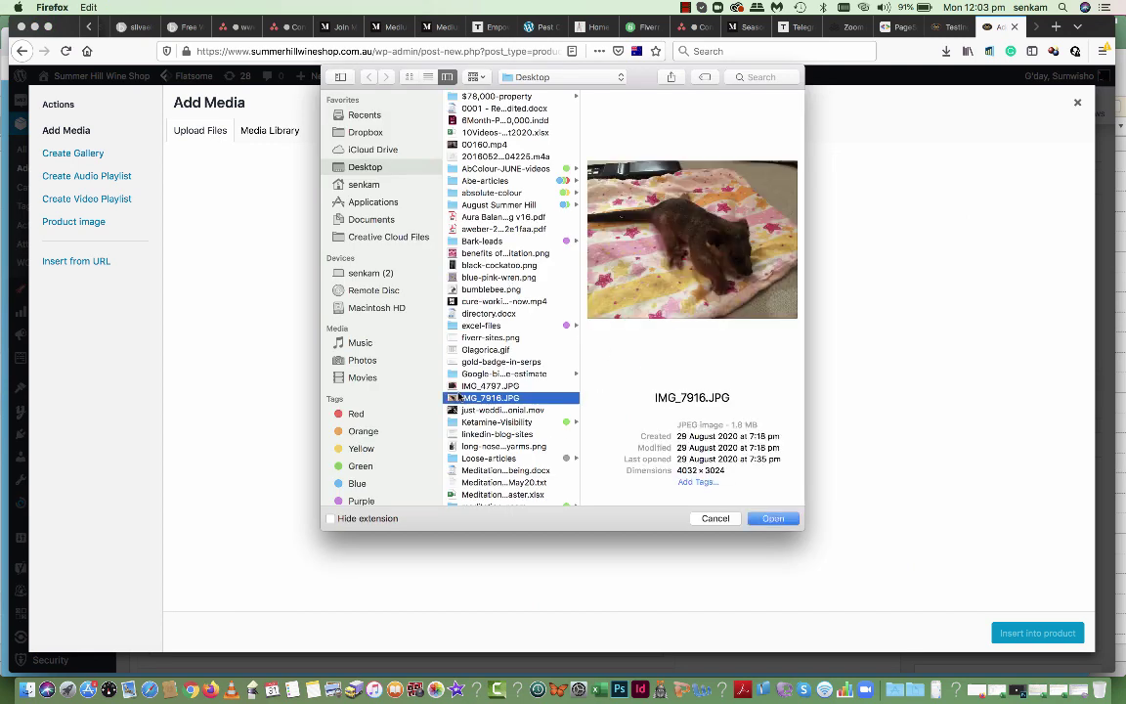
left_click(466, 386)
left_click(479, 397)
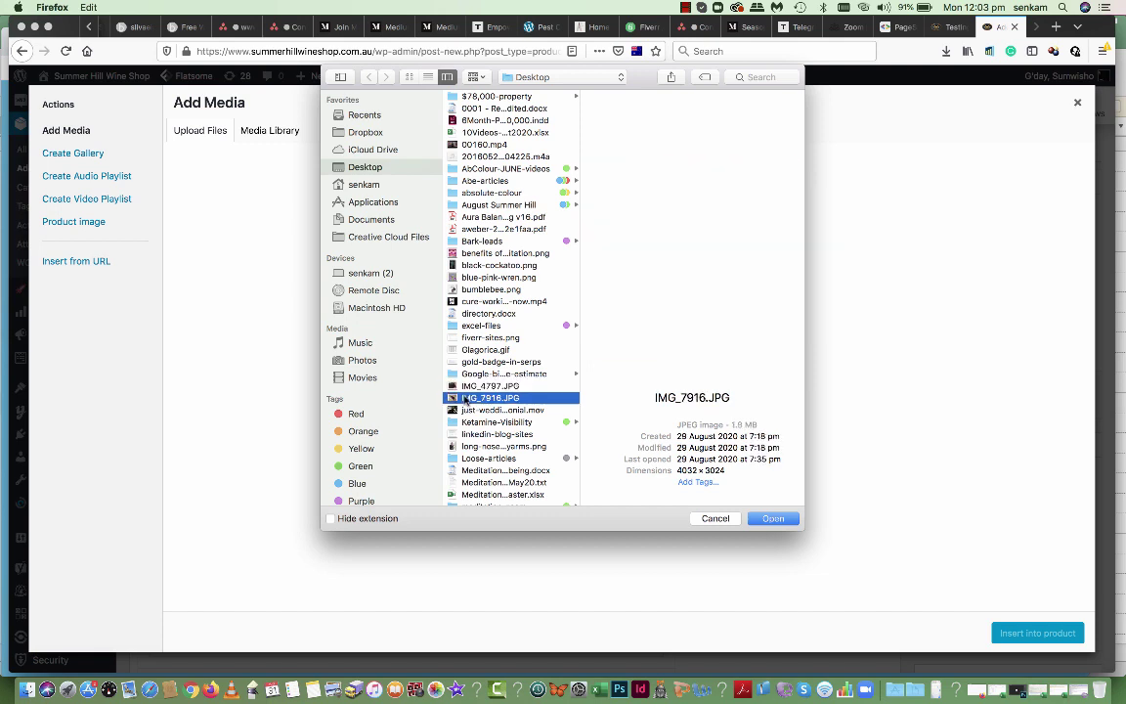
left_click(778, 523)
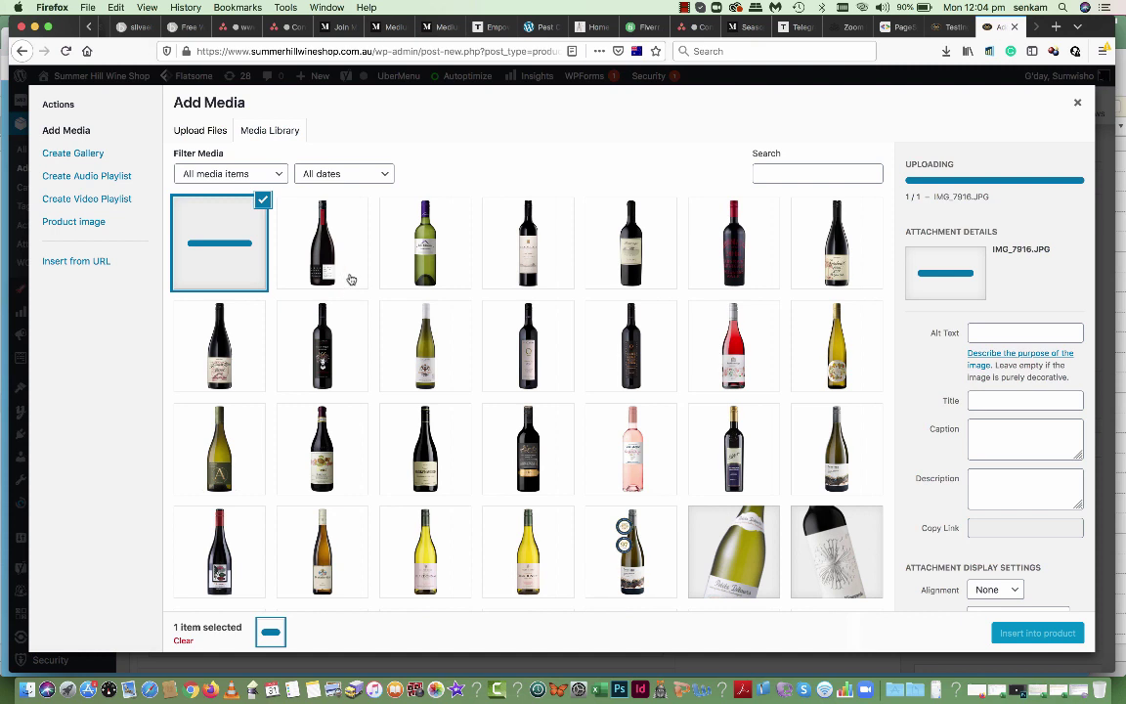
- Wait for the IMG_7916.JPG upload until the too-large, 2500-pixel error appears
scroll(285, 283, "down", 2)
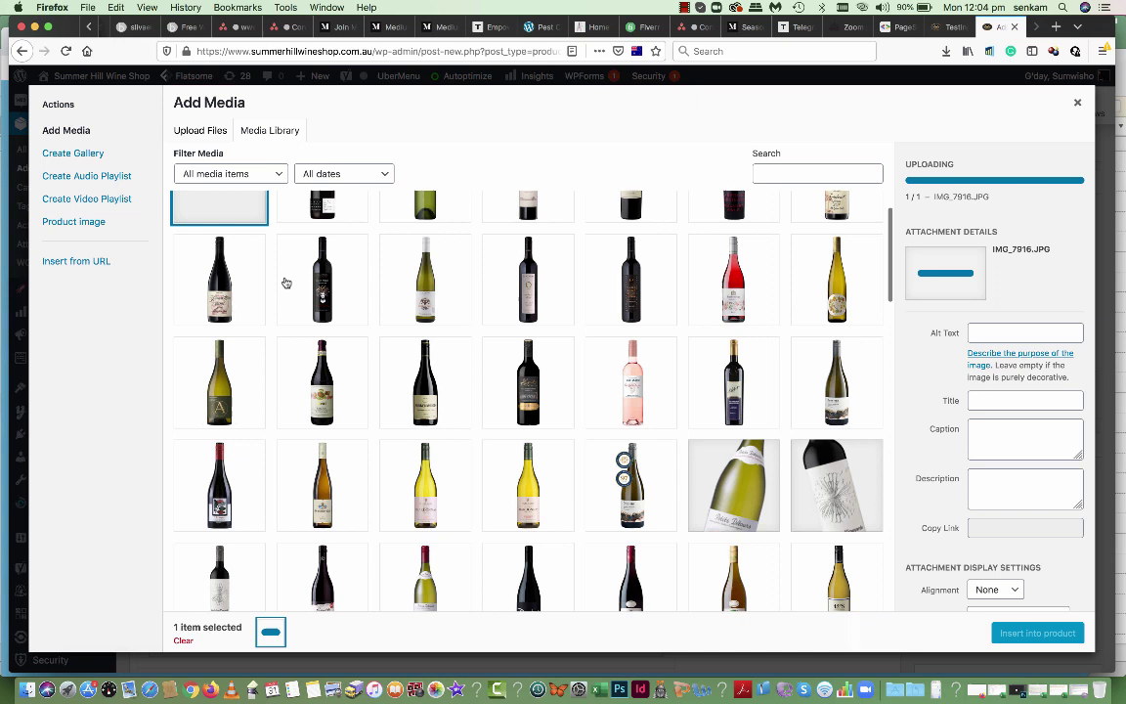
scroll(285, 282, "up", 2)
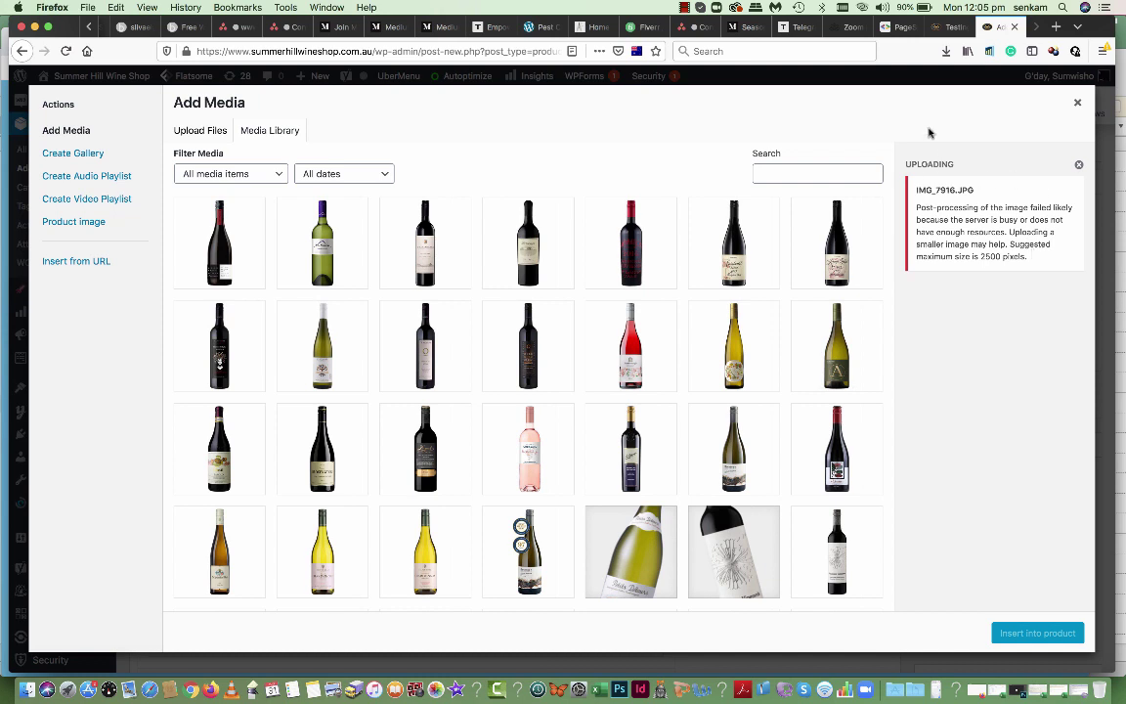
- Take a screenshot of the upload error, then close the media window
key("super+shift+4")
left_click_drag(887, 130, 1050, 309)
left_click(1077, 102)
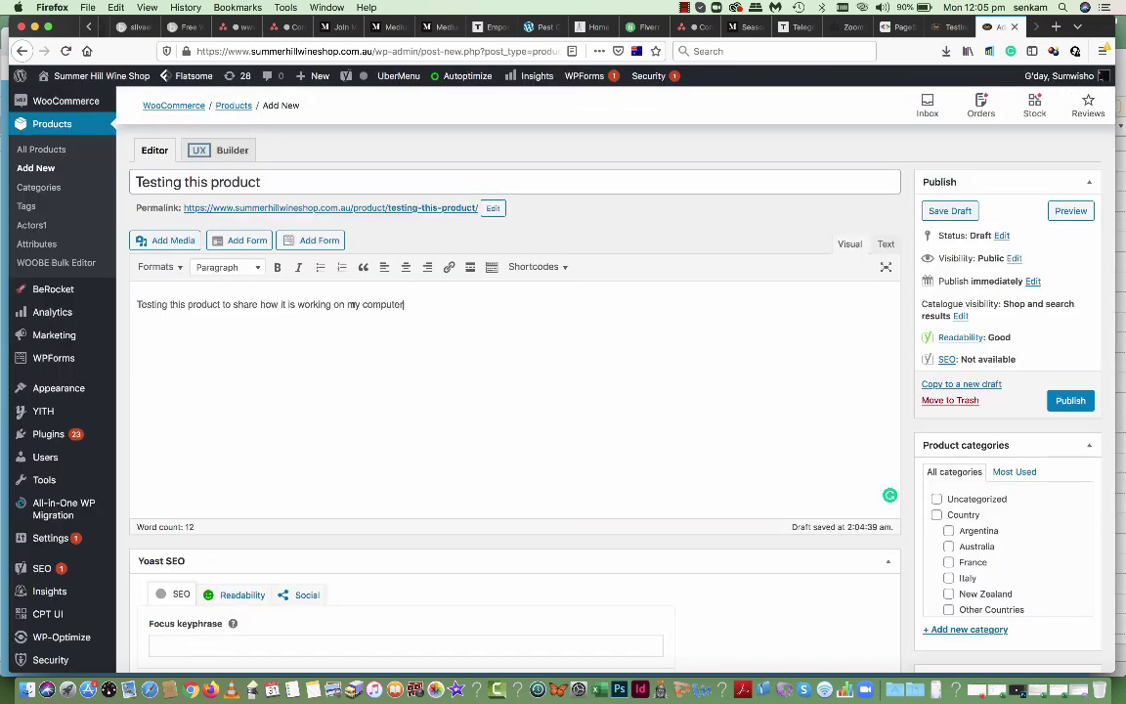
- Insert the John Duval Annexus Grenache bottle image into the product description
left_click(157, 245)
left_click(184, 233)
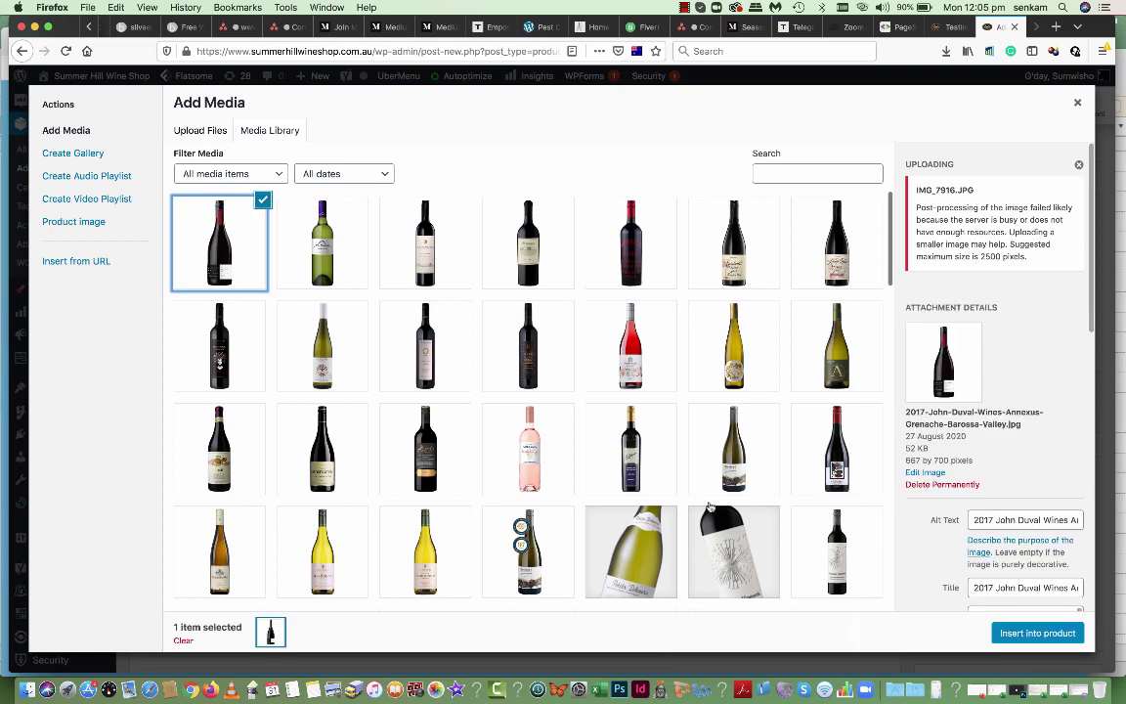
left_click(1013, 635)
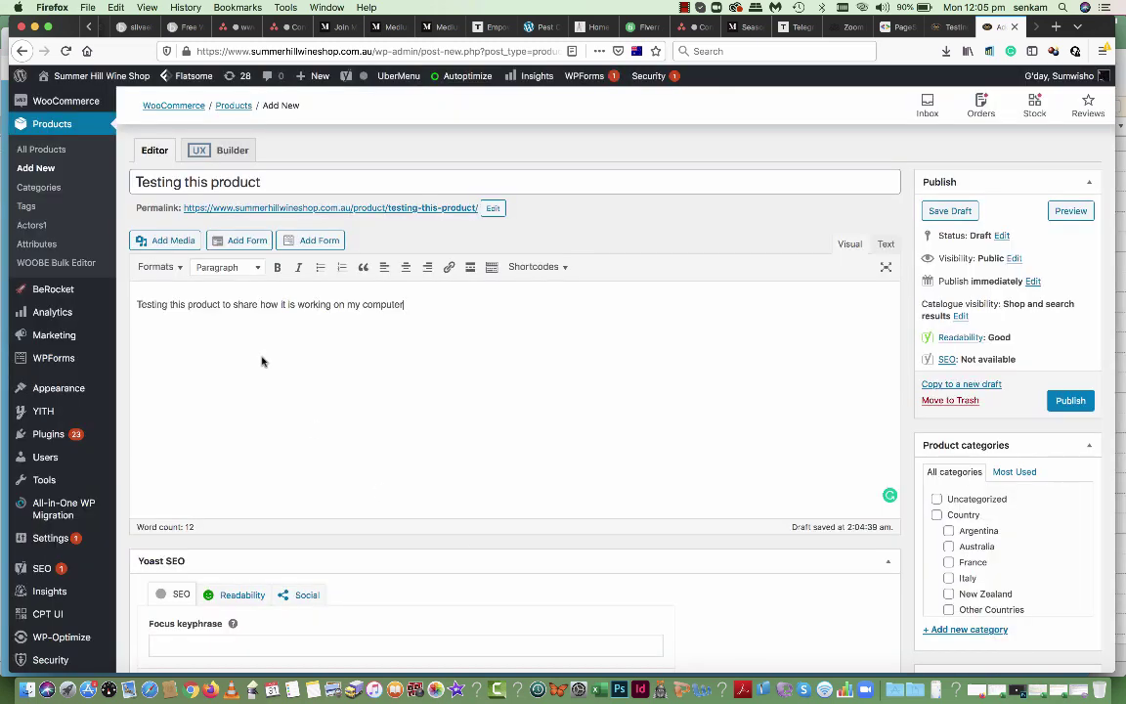
- Enter 'Information addded here.' as the product short description
scroll(289, 356, "down", 10)
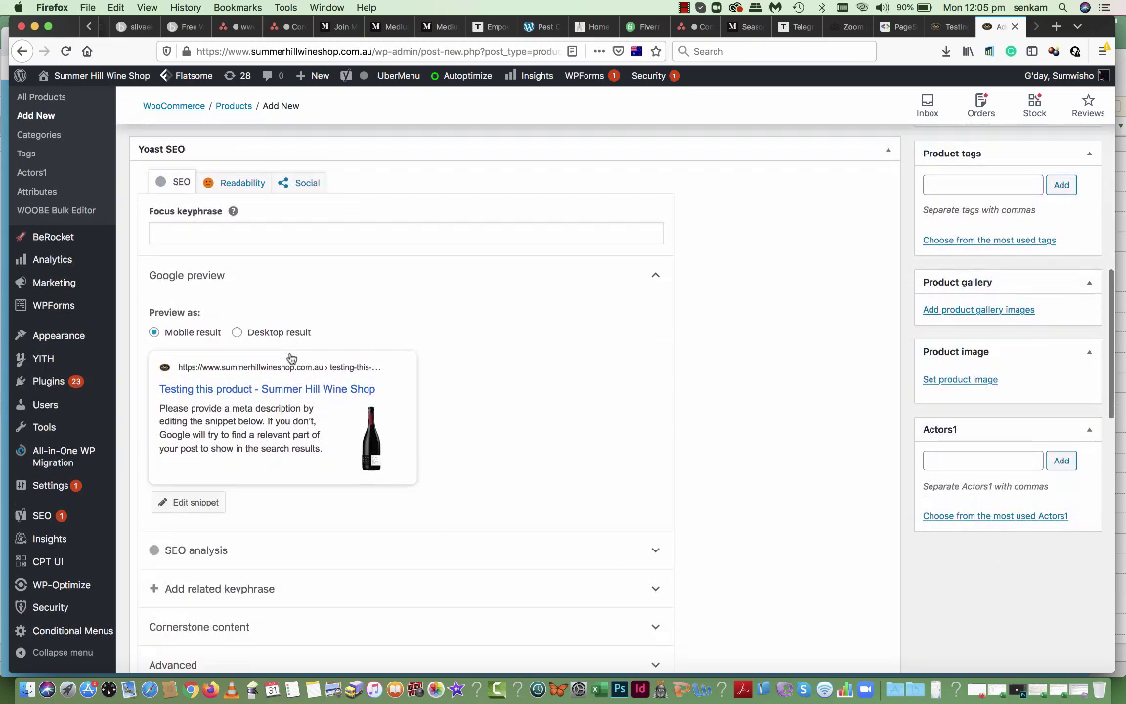
scroll(290, 361, "down", 10)
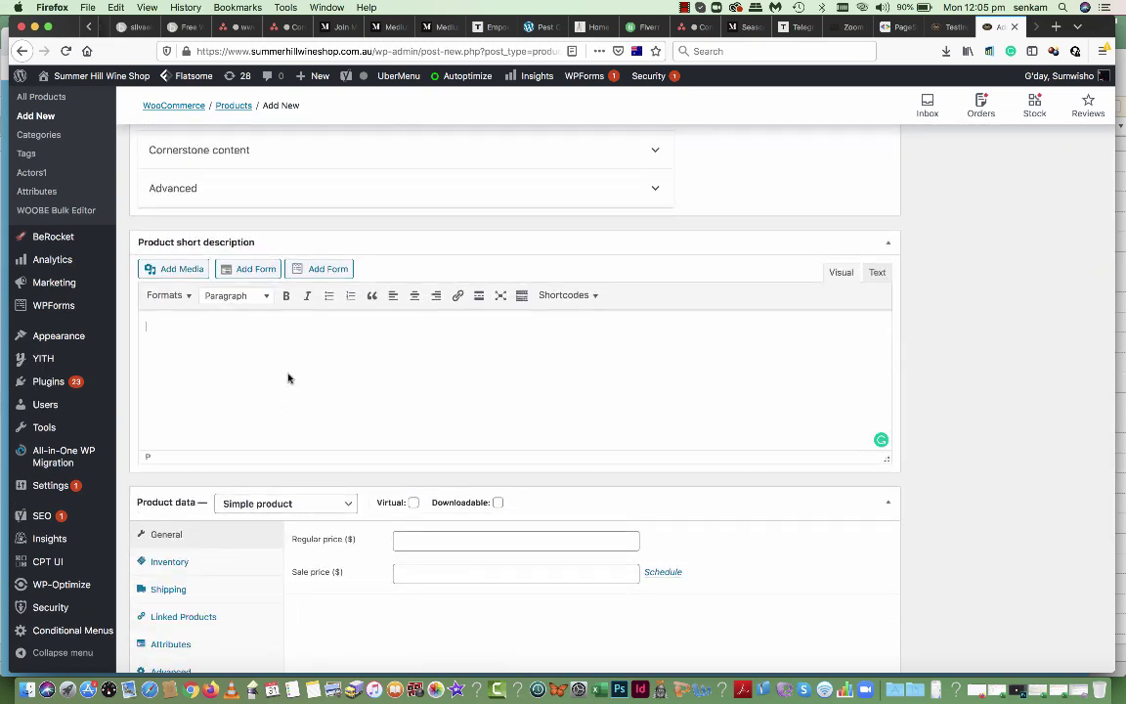
type("Information adddo")
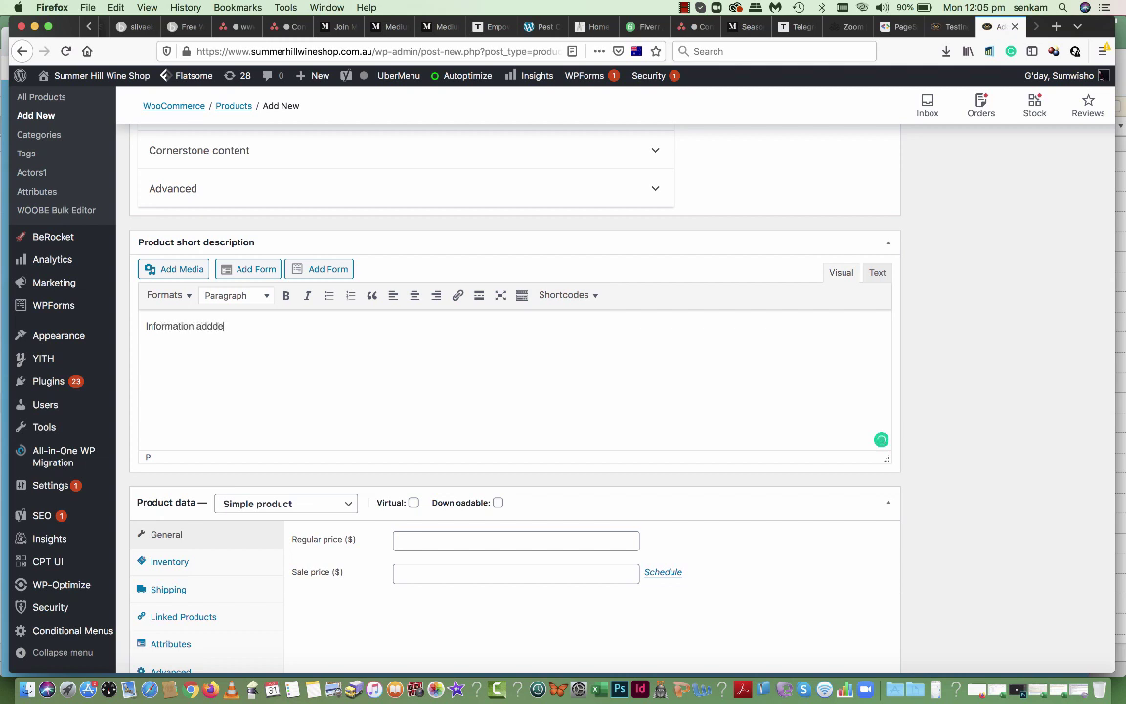
key("BackSpace")
type("ed here.")
- Correct the typo to 'added' and insert the first bottle image into the short description
mouse_move(210, 326)
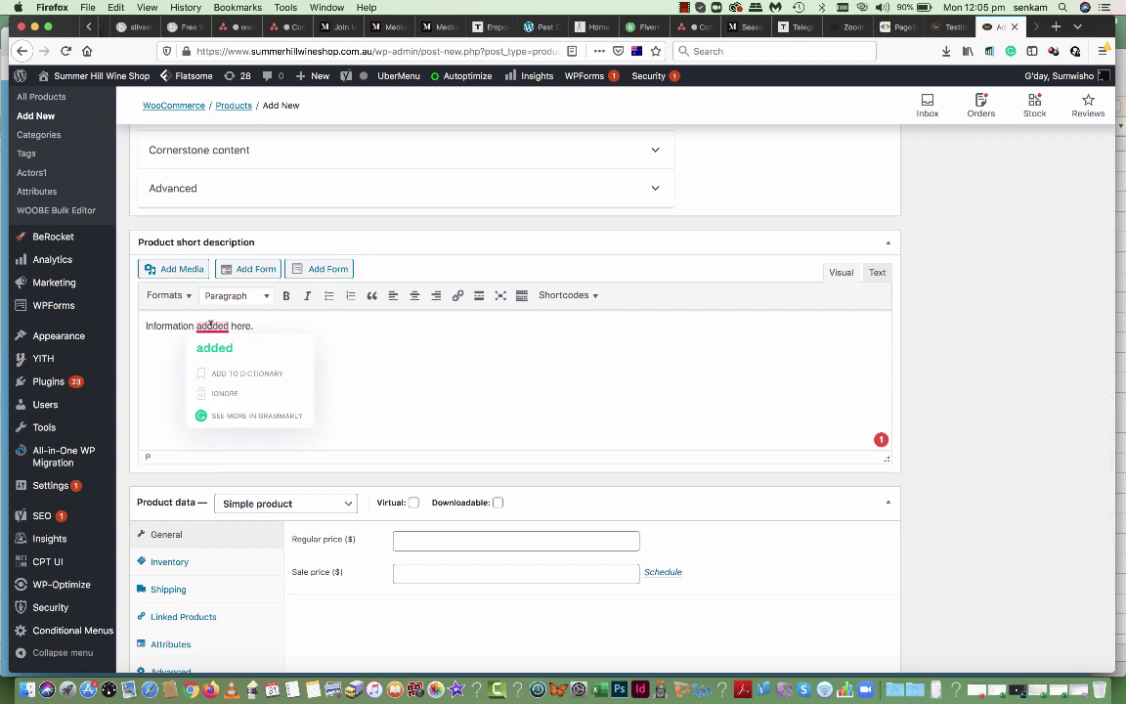
left_click(214, 348)
left_click(364, 325)
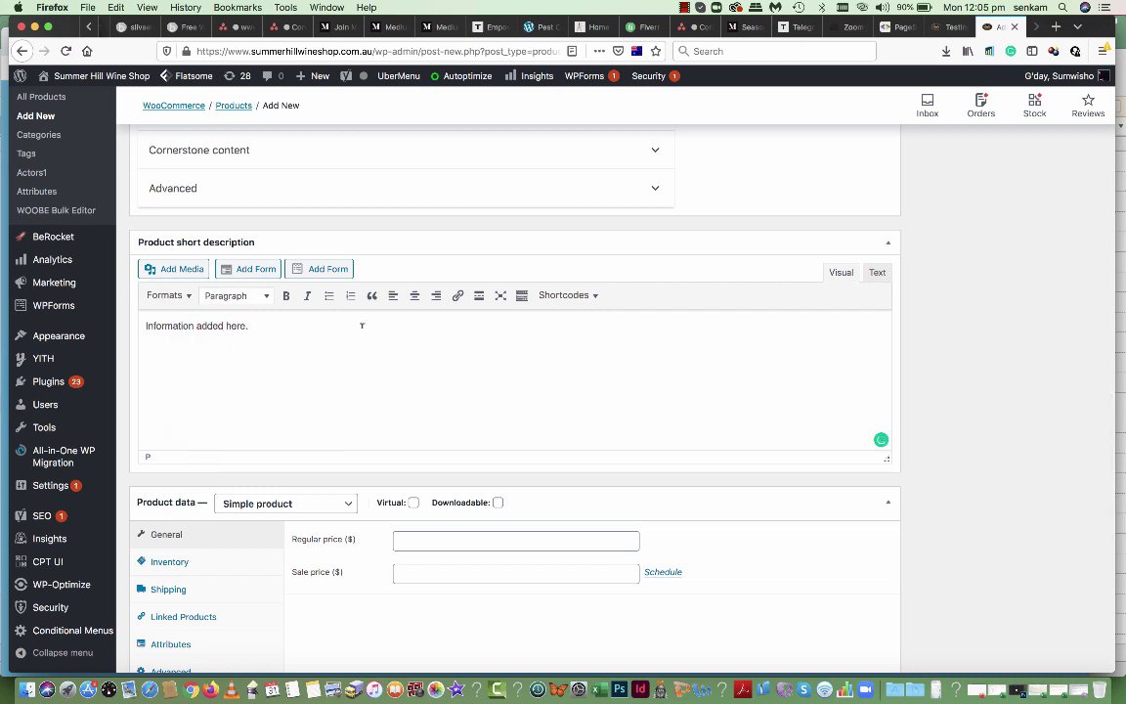
left_click(200, 277)
left_click(230, 272)
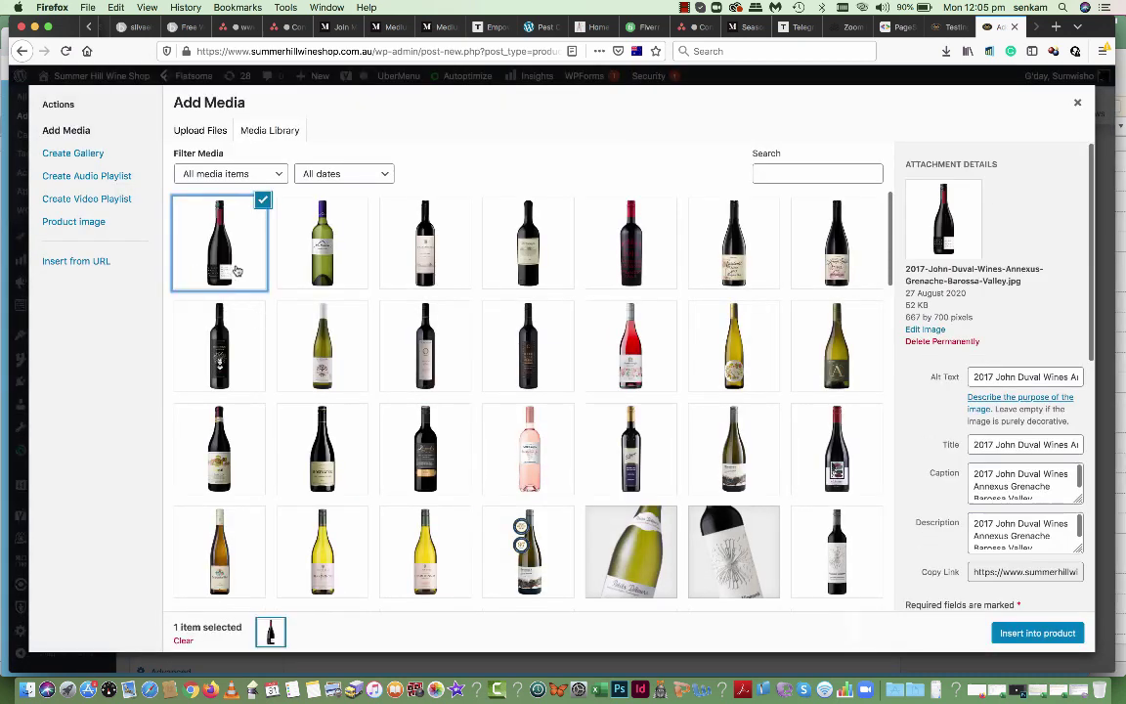
left_click(1037, 632)
- Add the John Duval bottle image to the product gallery
scroll(992, 547, "up", 10)
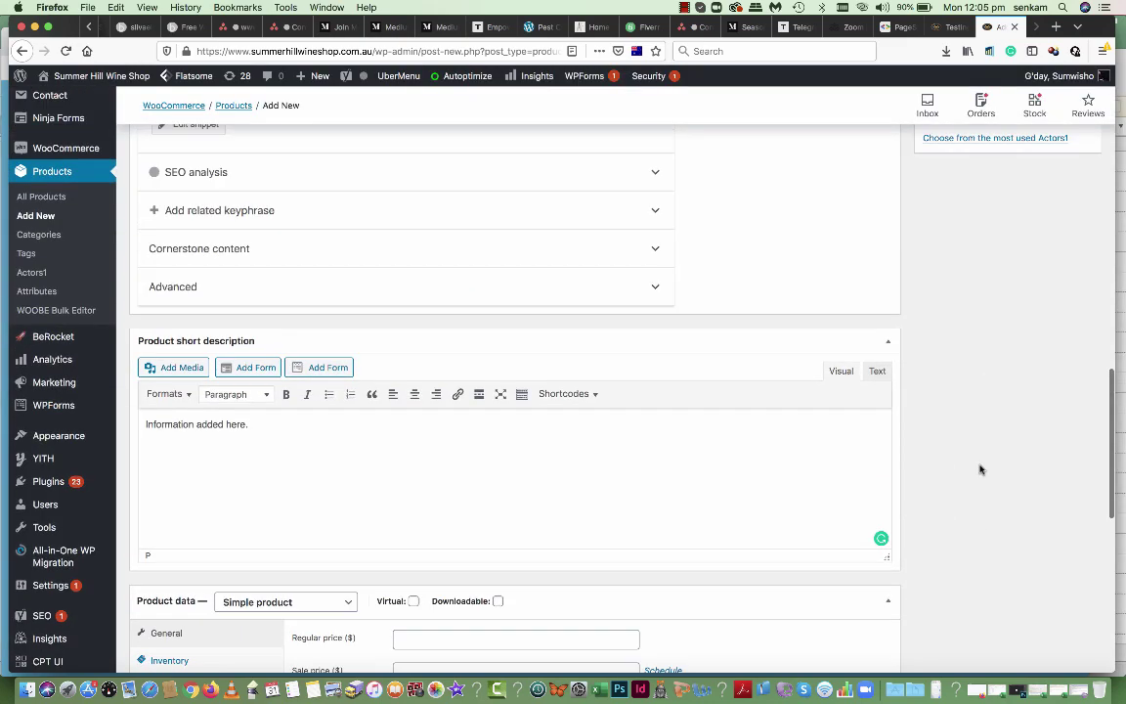
scroll(981, 469, "down", 5)
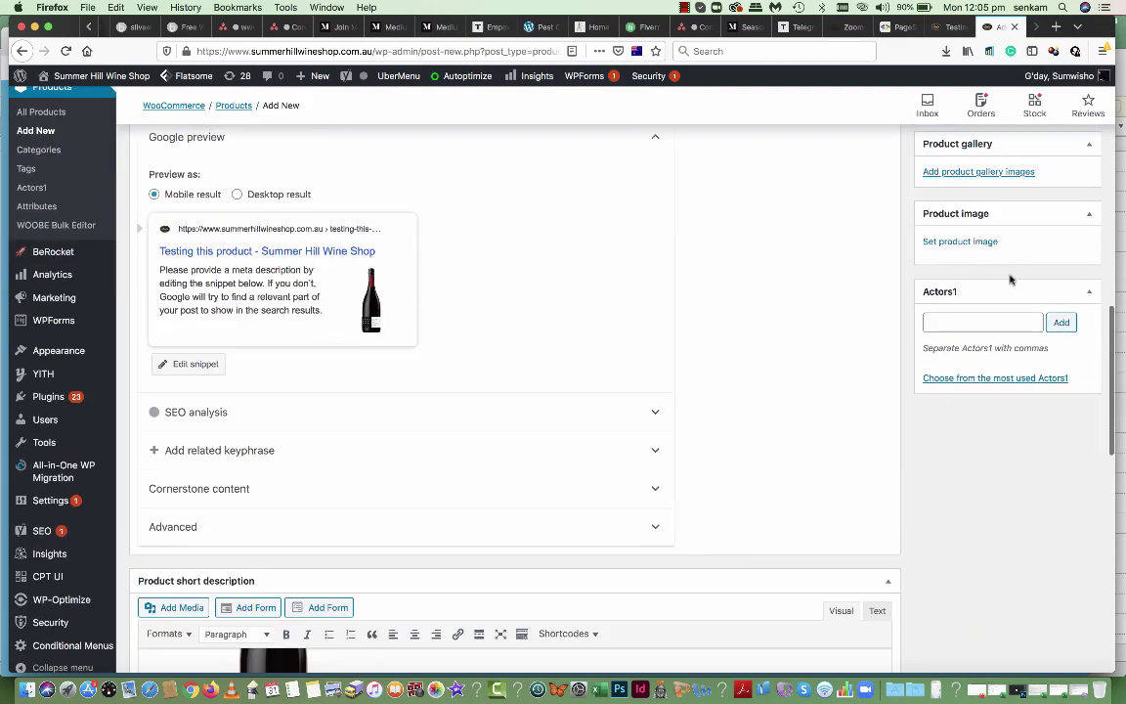
scroll(1010, 279, "up", 2)
left_click(1005, 268)
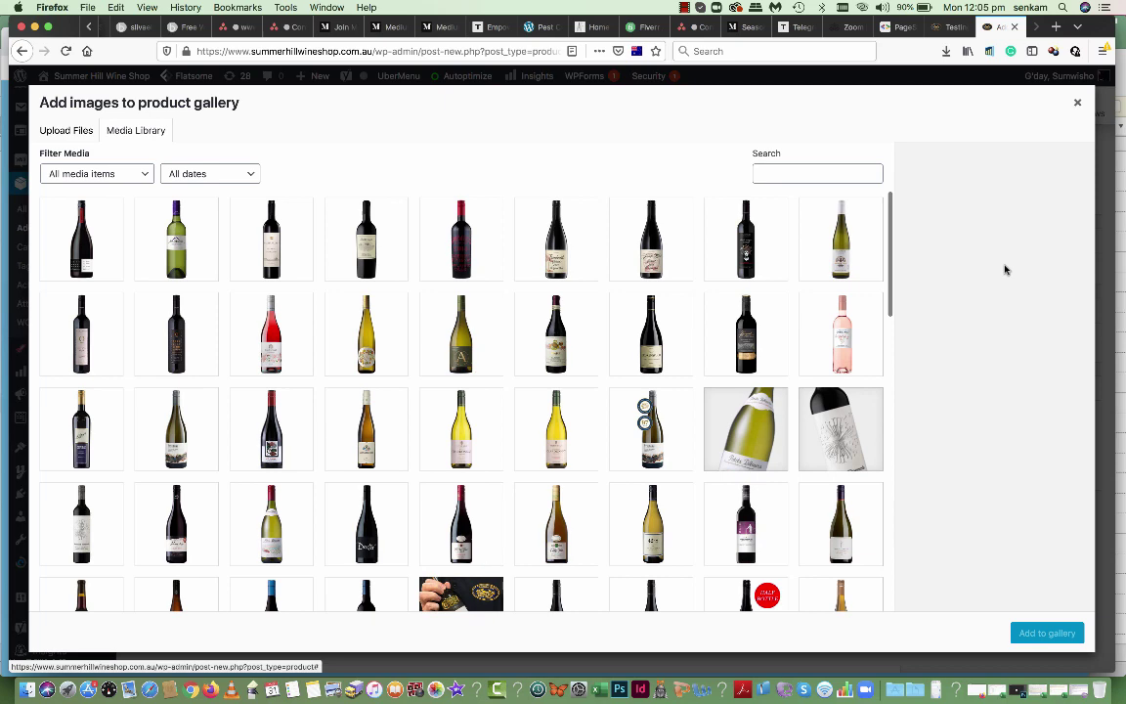
left_click(70, 219)
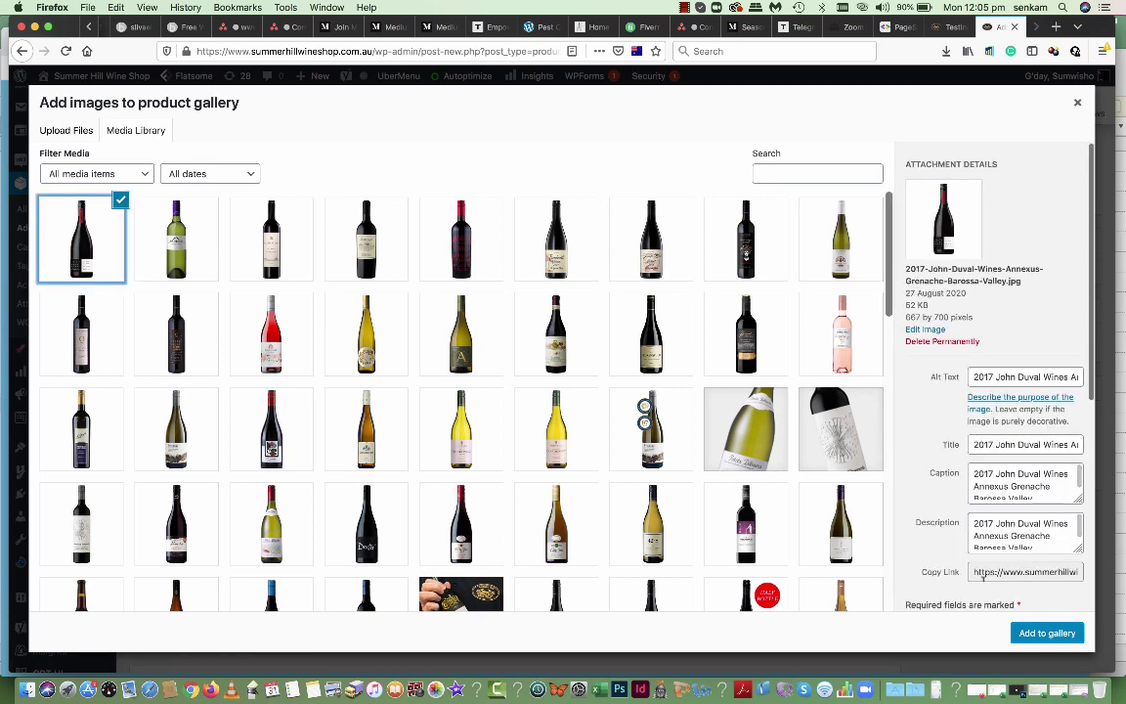
left_click(1041, 633)
scroll(842, 382, "up", 6)
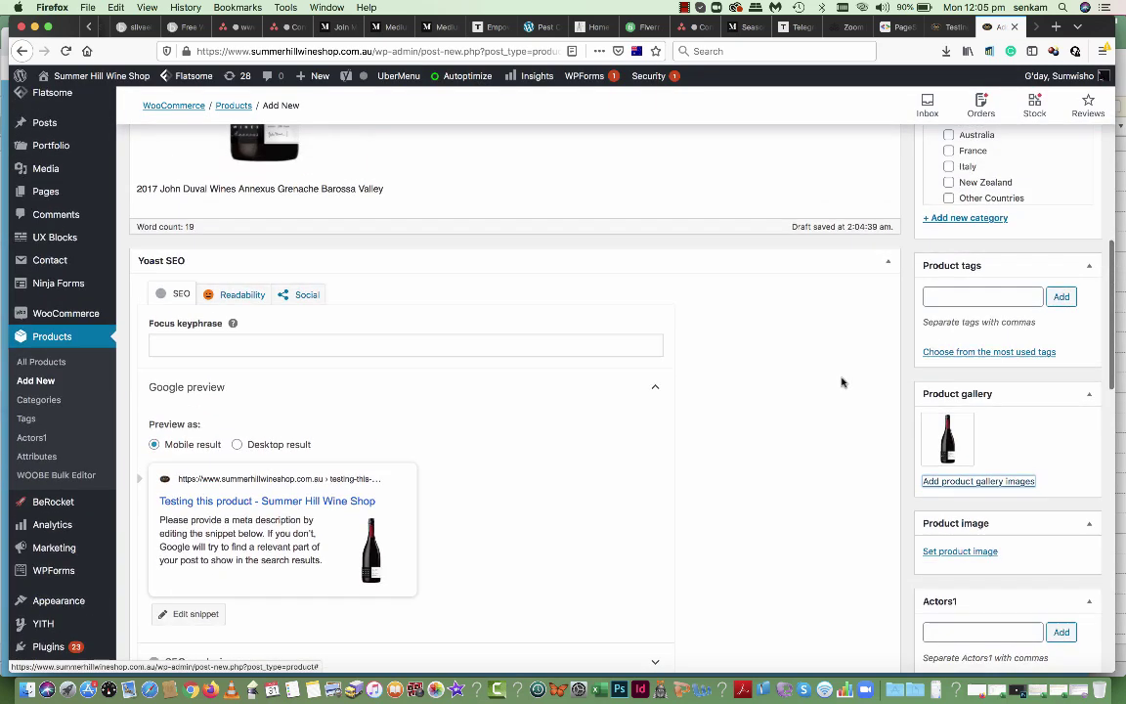
- Put the product in the Australia category
scroll(842, 383, "up", 2)
scroll(959, 380, "down", 5)
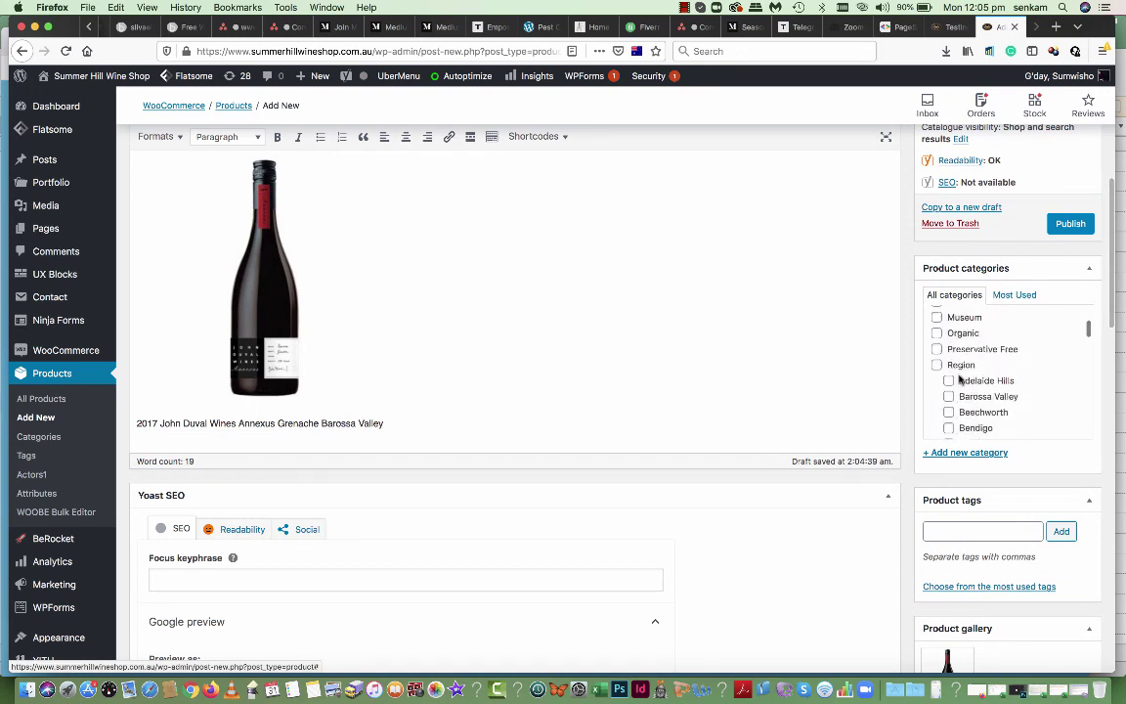
scroll(959, 379, "down", 5)
scroll(959, 379, "up", 10)
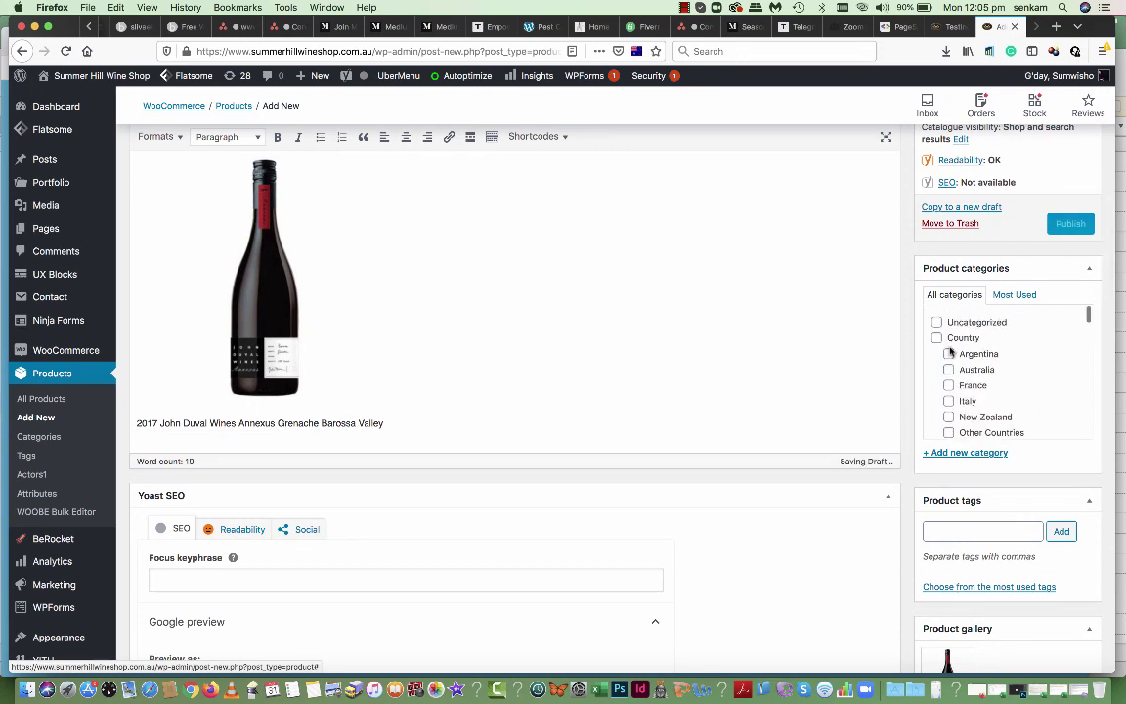
left_click(949, 370)
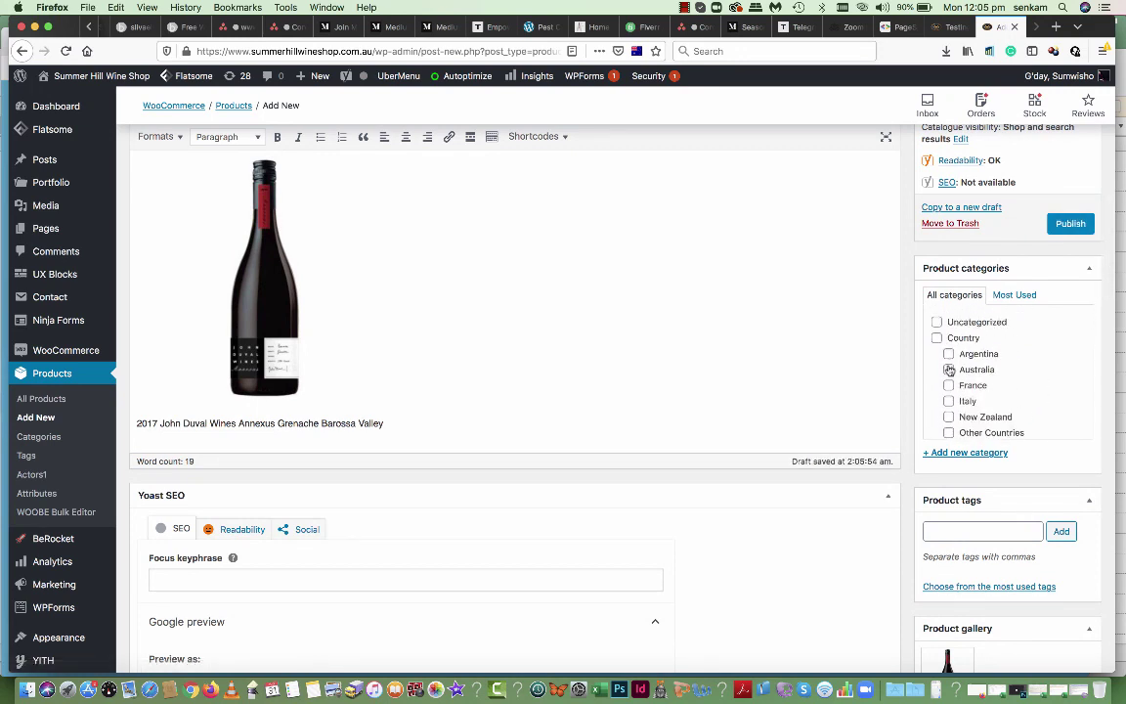
- Schedule the product to publish on Sep 10, 2020 at 02:03
scroll(953, 330, "down", 1)
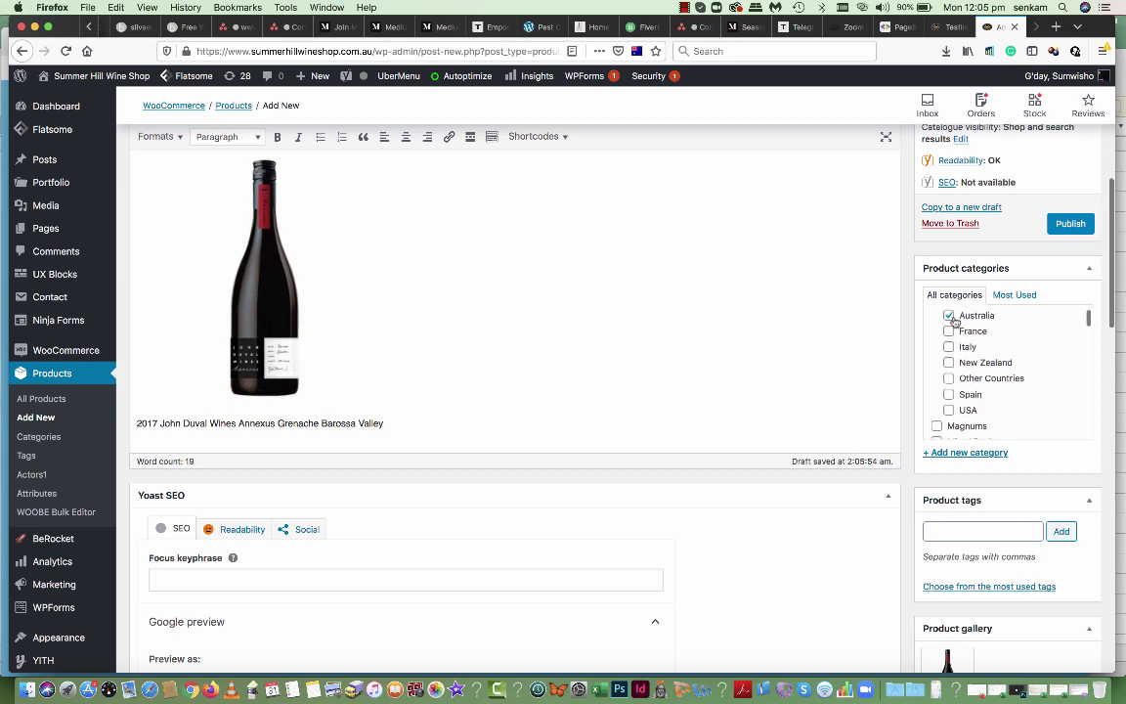
scroll(977, 251, "up", 5)
scroll(978, 251, "down", 3)
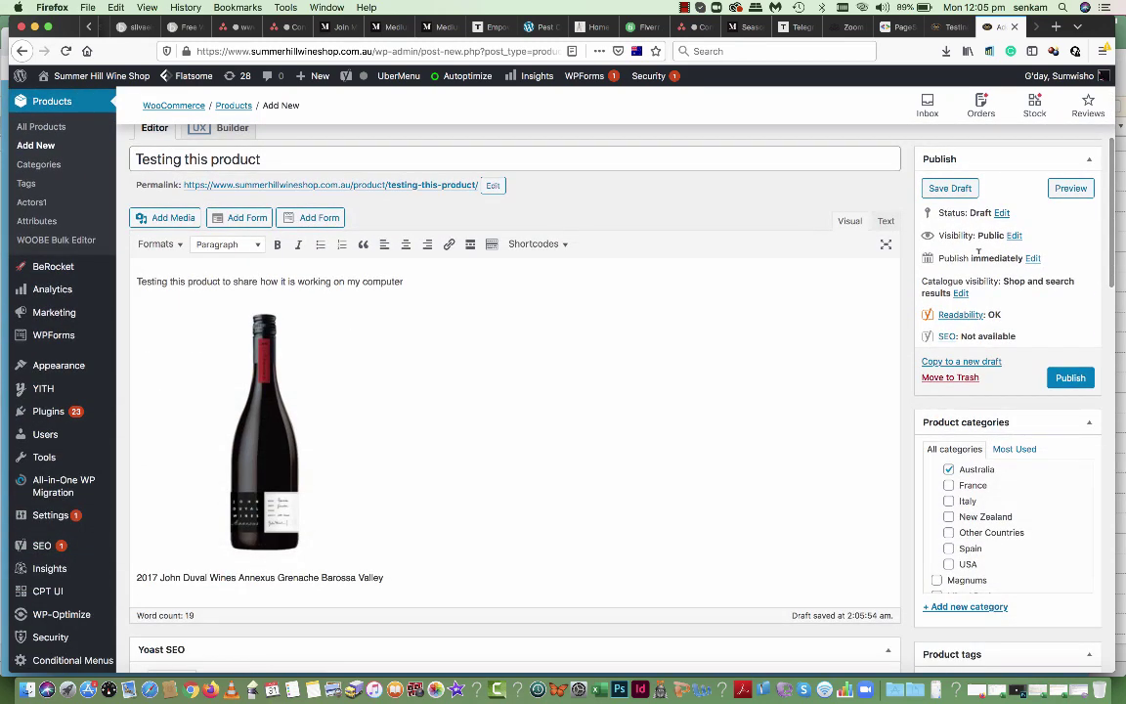
left_click(1033, 258)
left_click(971, 281)
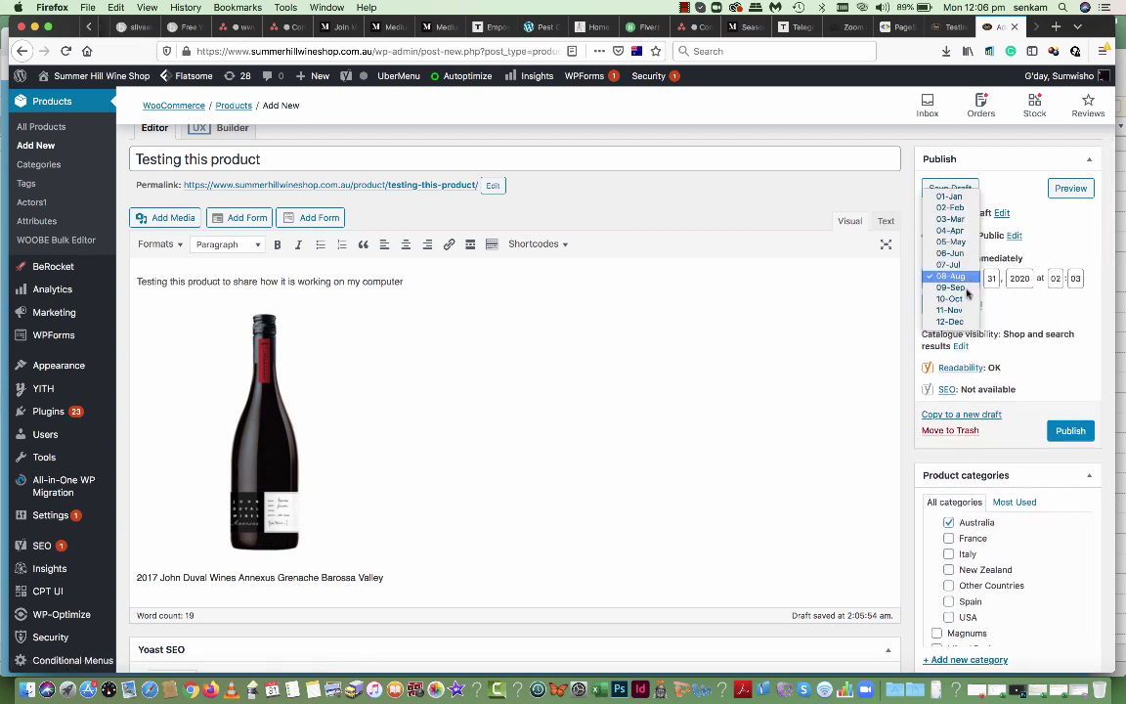
left_click(967, 288)
double_click(991, 278)
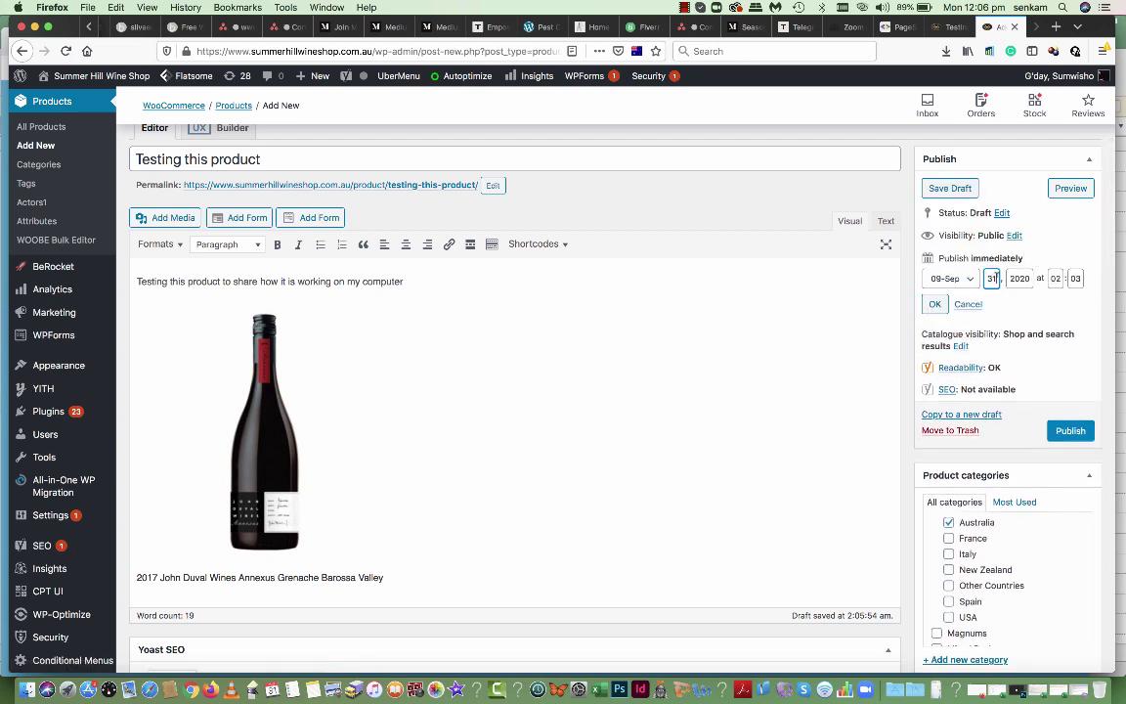
left_click(935, 304)
left_click(1061, 390)
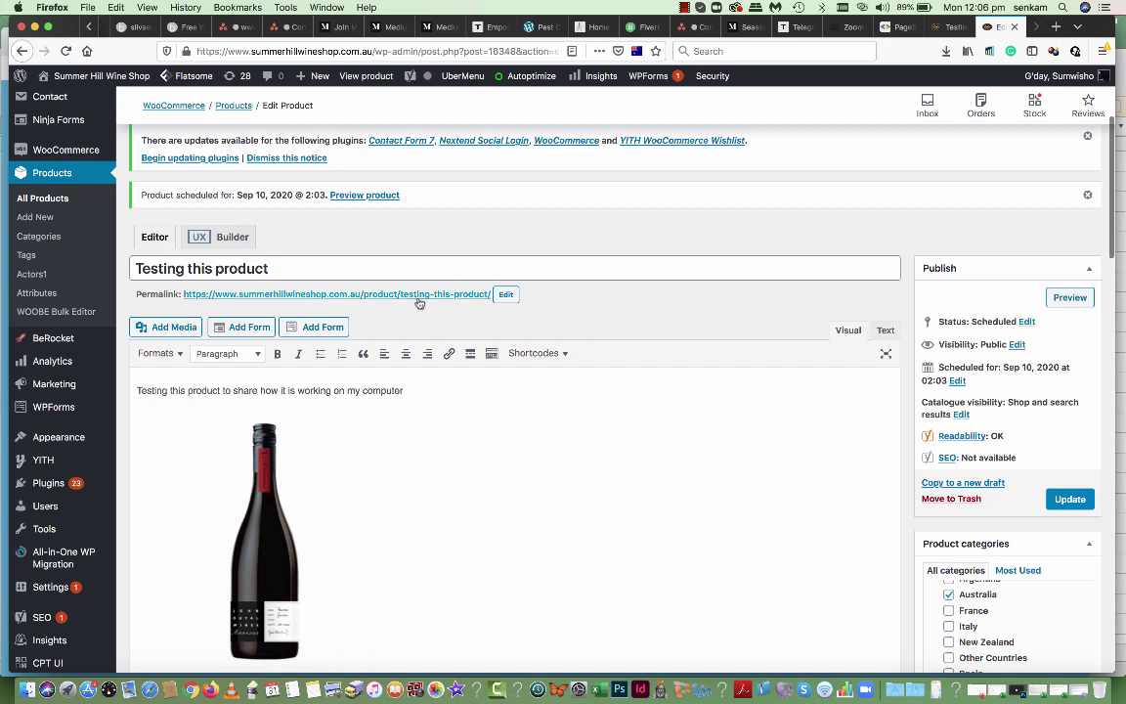
- View the product's storefront page and compare it with the older Testing product page
left_click(417, 298)
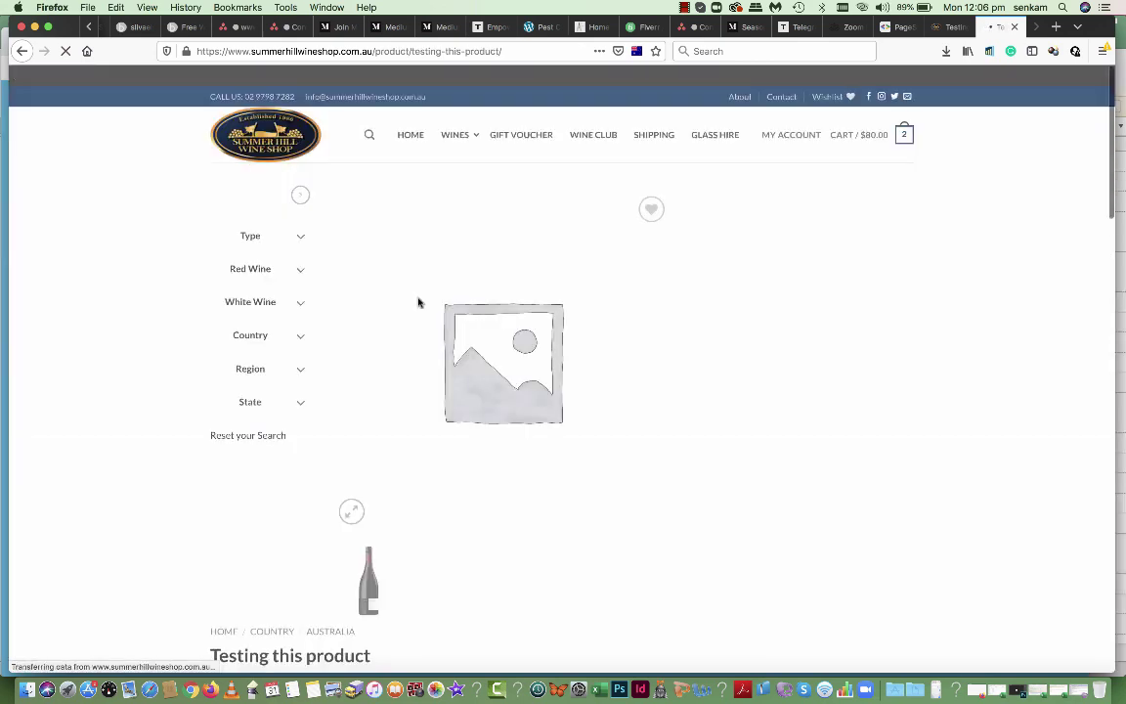
scroll(417, 302, "down", 10)
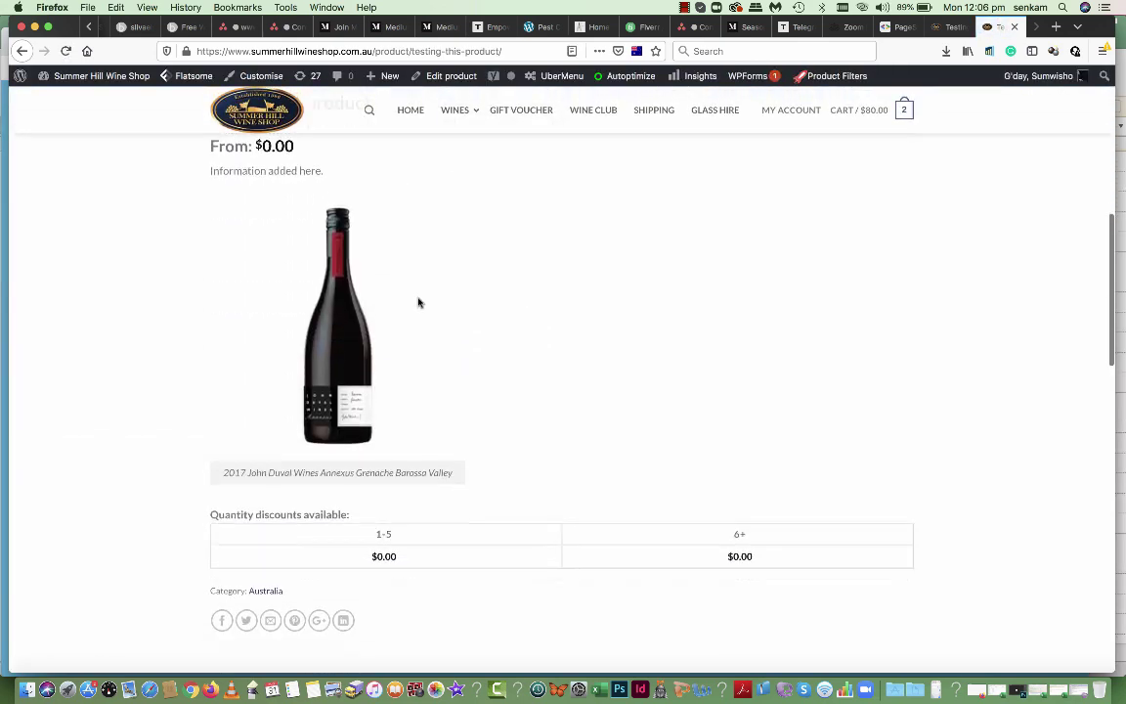
scroll(418, 302, "down", 8)
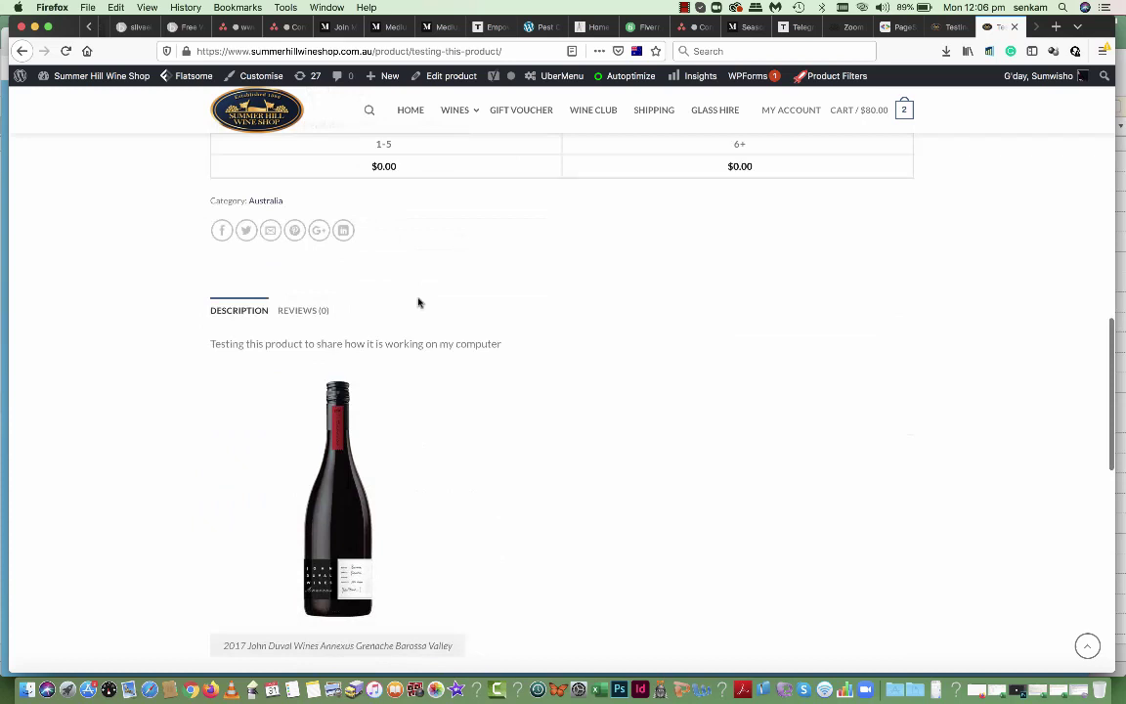
scroll(417, 302, "up", 20)
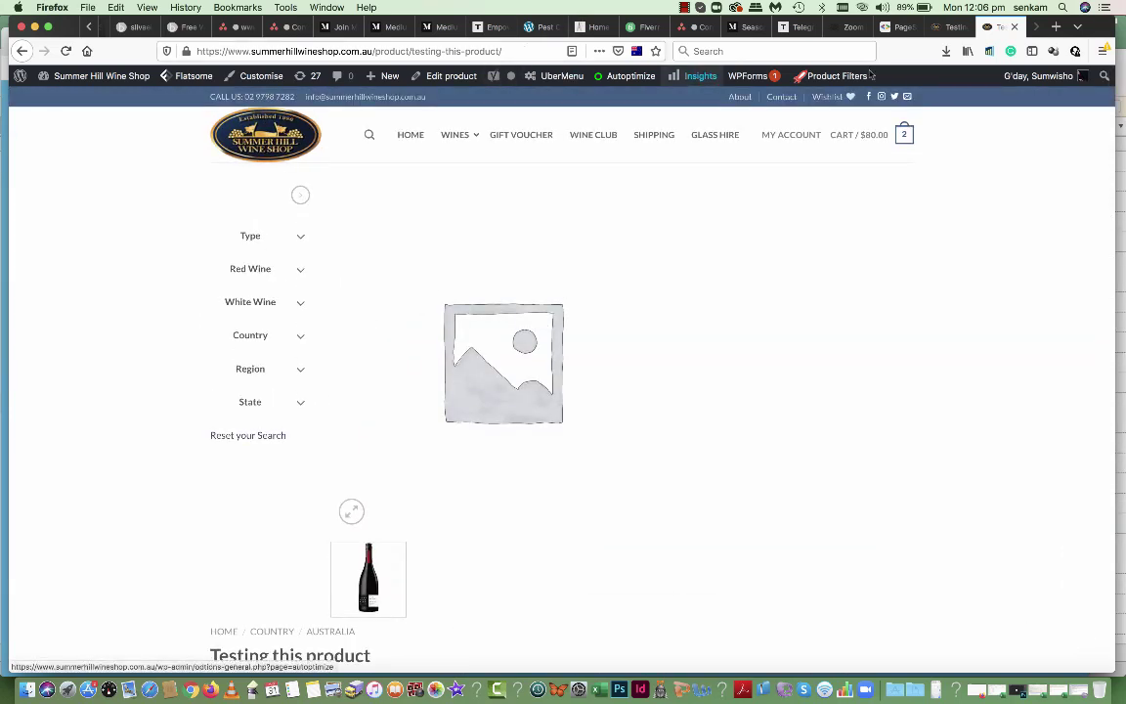
left_click(948, 28)
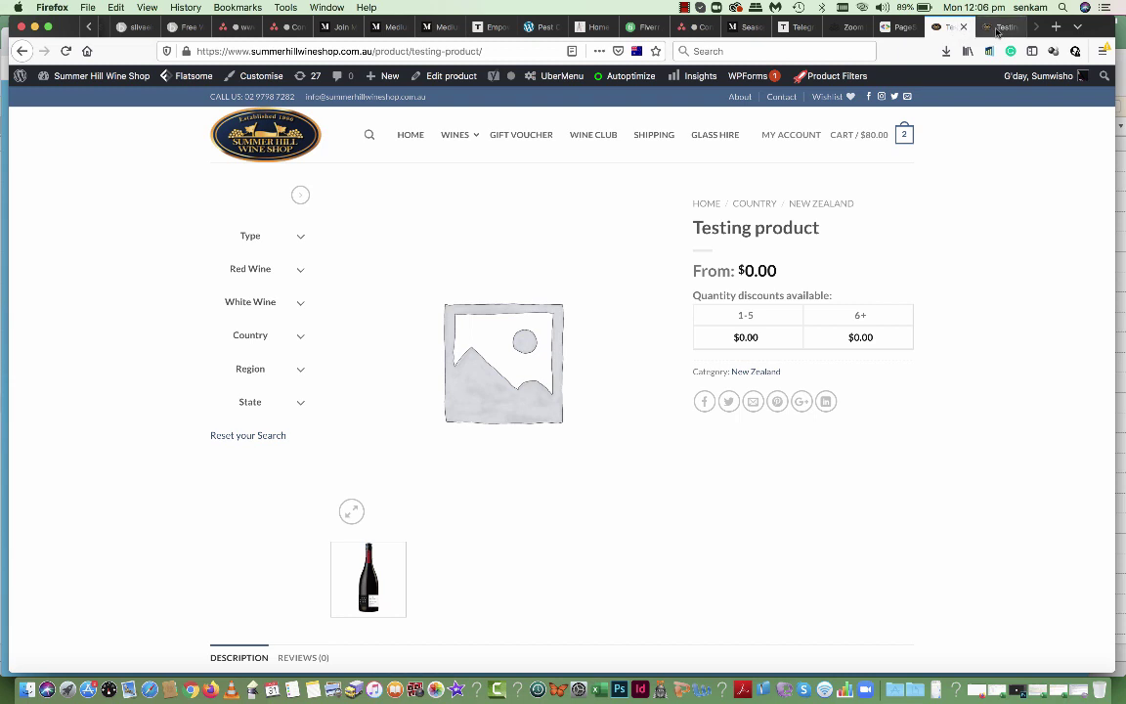
key("ctrl+Tab")
mouse_move(451, 79)
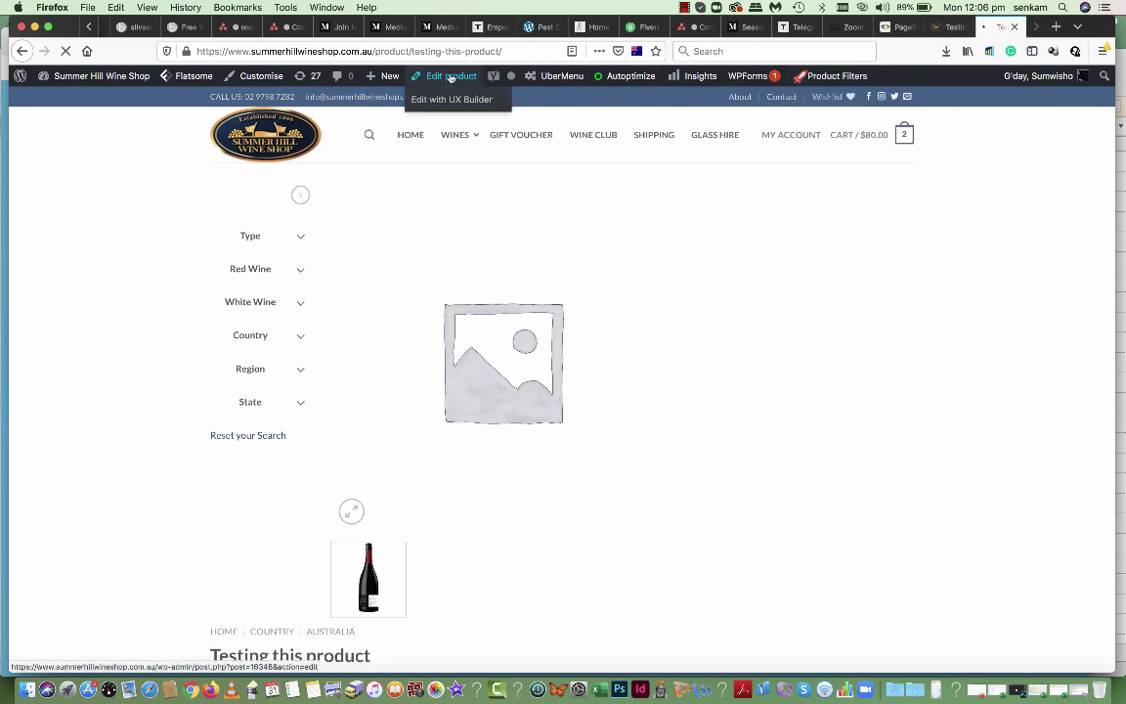
- Open 'Testing this product' in the admin editor and move it to the Trash
left_click(451, 76)
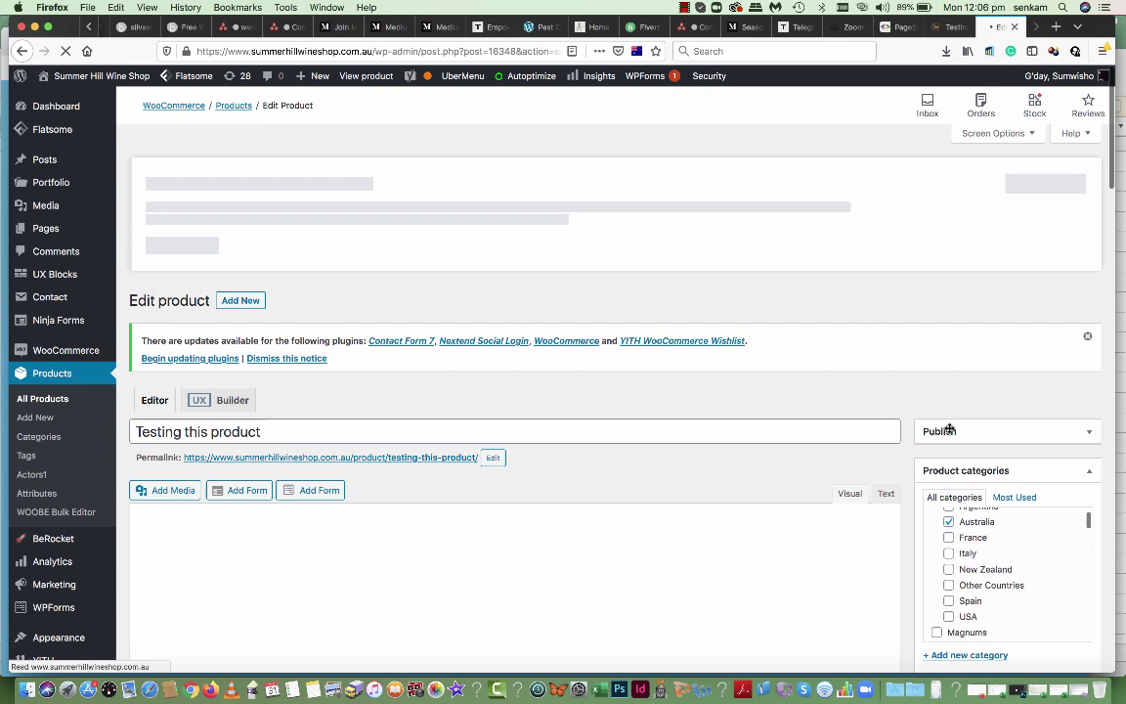
scroll(949, 430, "down", 5)
scroll(949, 430, "up", 4)
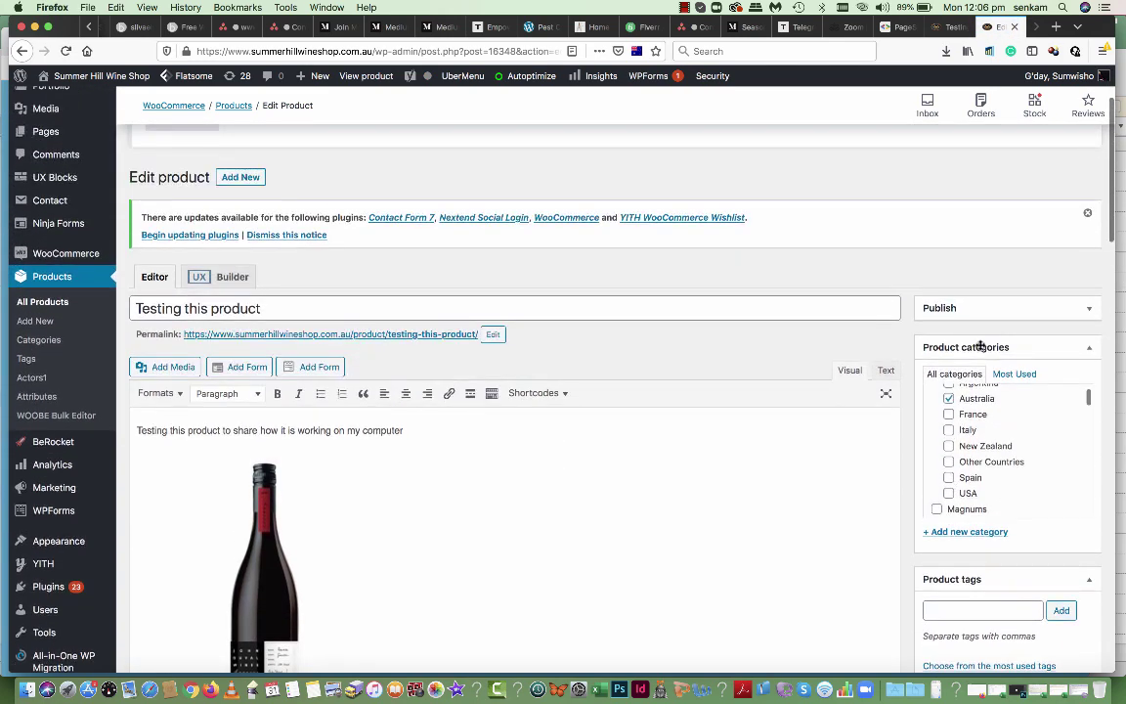
left_click(987, 309)
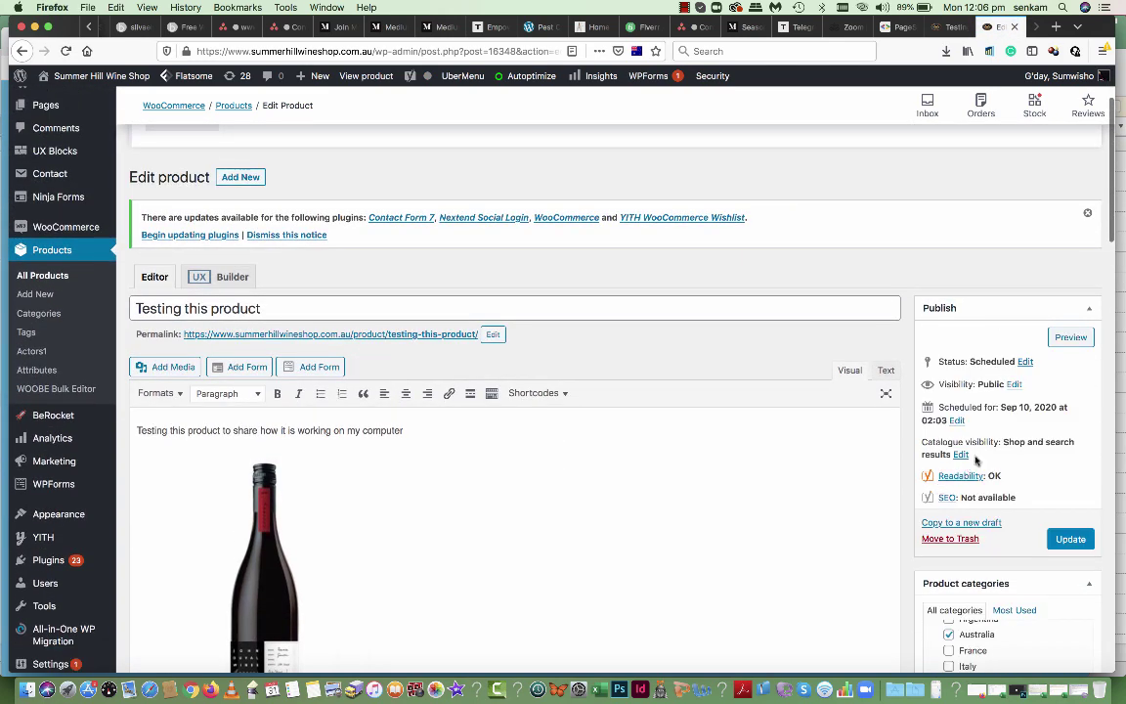
scroll(799, 422, "down", 2)
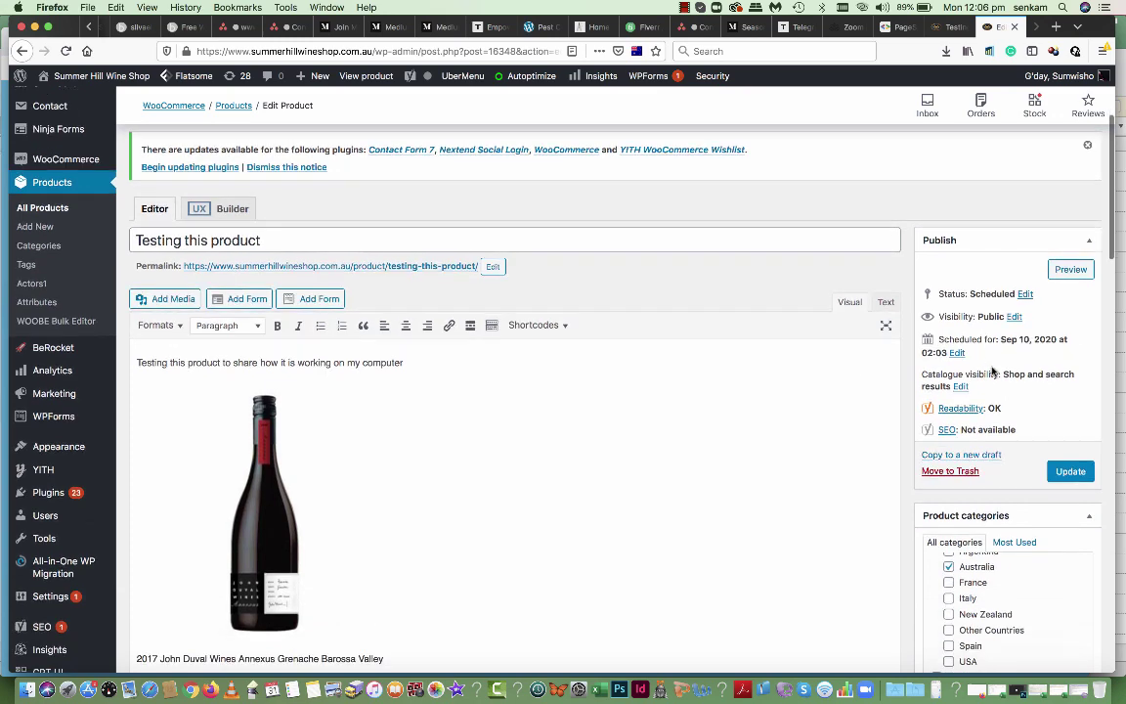
left_click(952, 473)
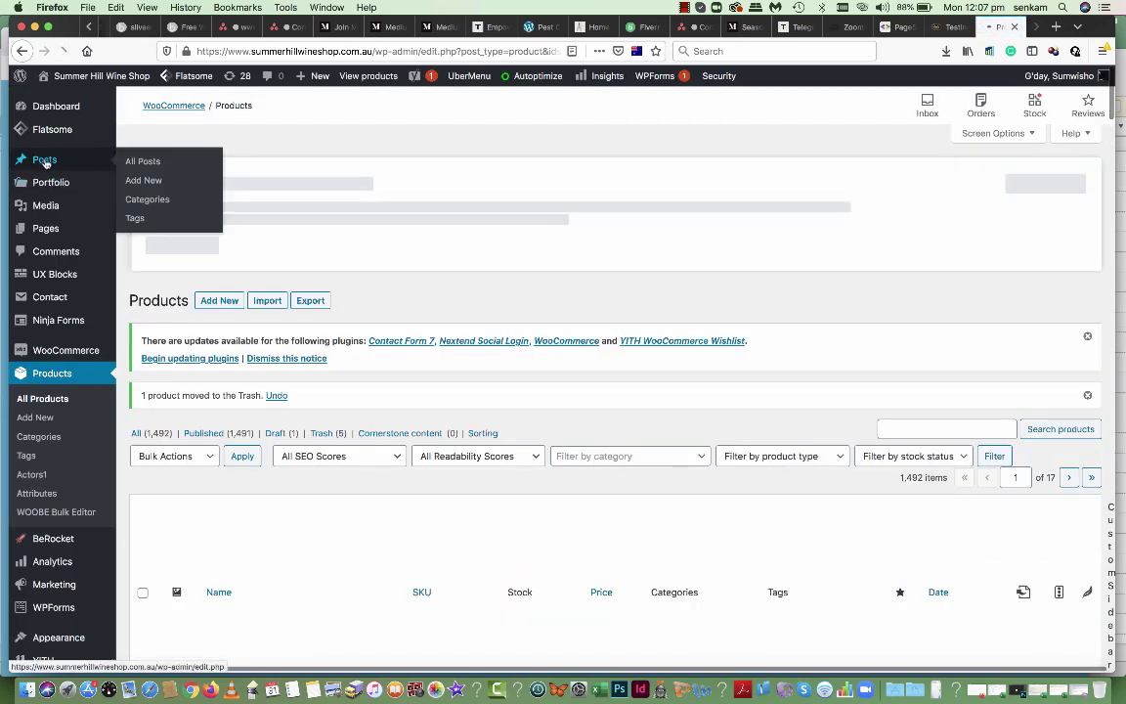
- Go to the Posts list from the admin sidebar, leaving the Products list
left_click(45, 161)
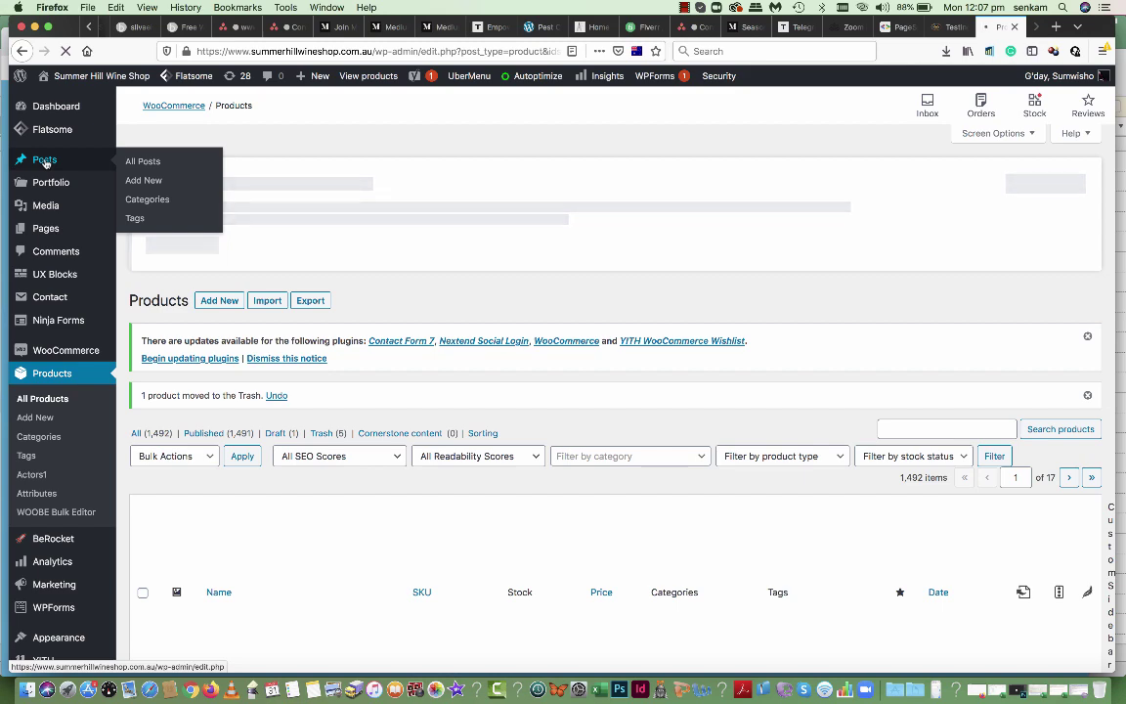